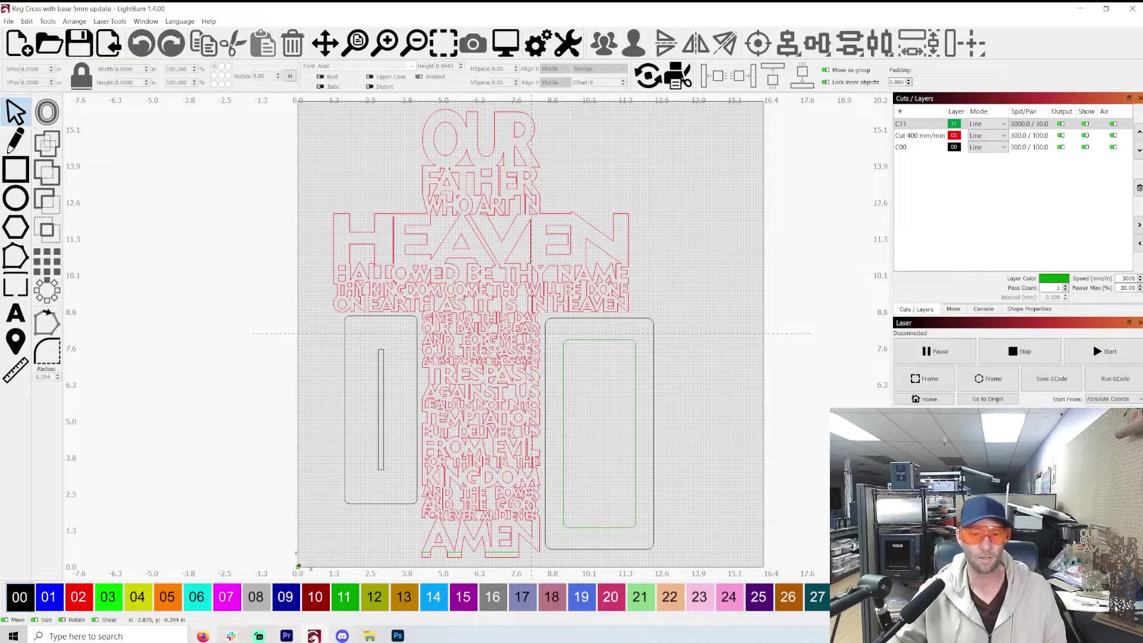
# Step: Bring the Etsy listing for the Lightburn Ready Lord's Prayer Cross with Base forward and scroll through it
pyautogui.moveTo(203, 635)
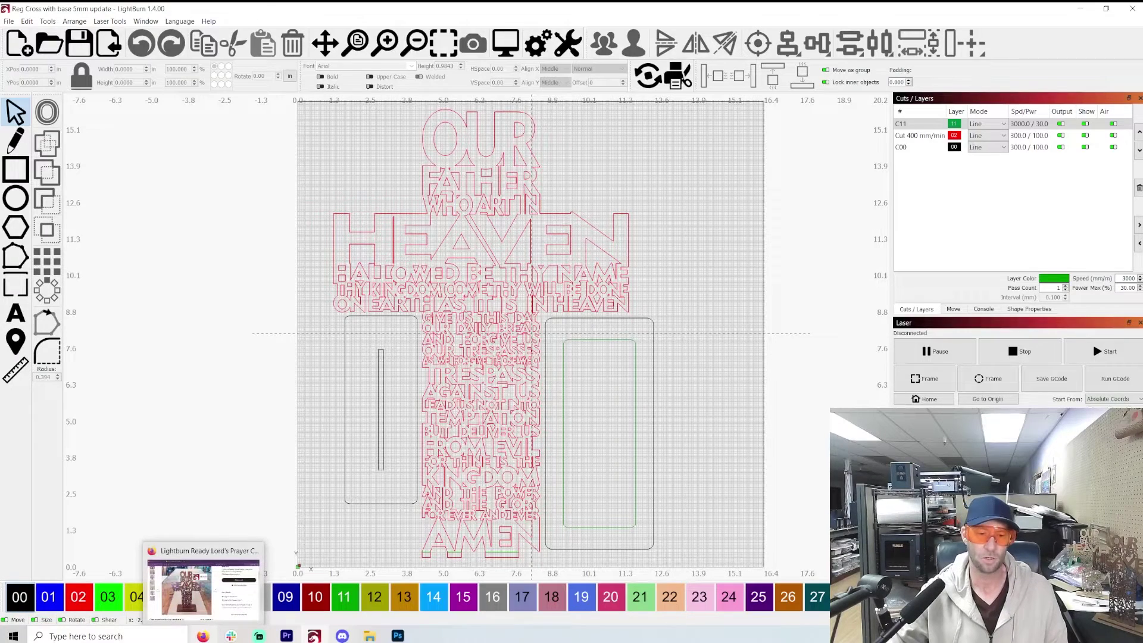
pyautogui.click(202, 586)
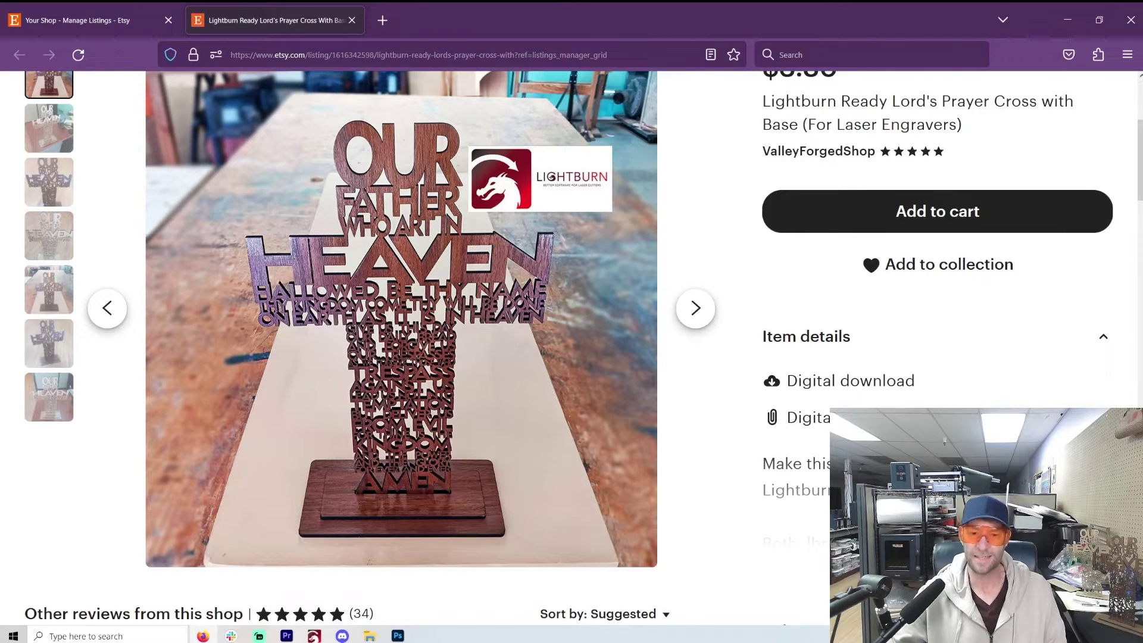
pyautogui.scroll(4, 399, 345)
pyautogui.scroll(-4, 399, 345)
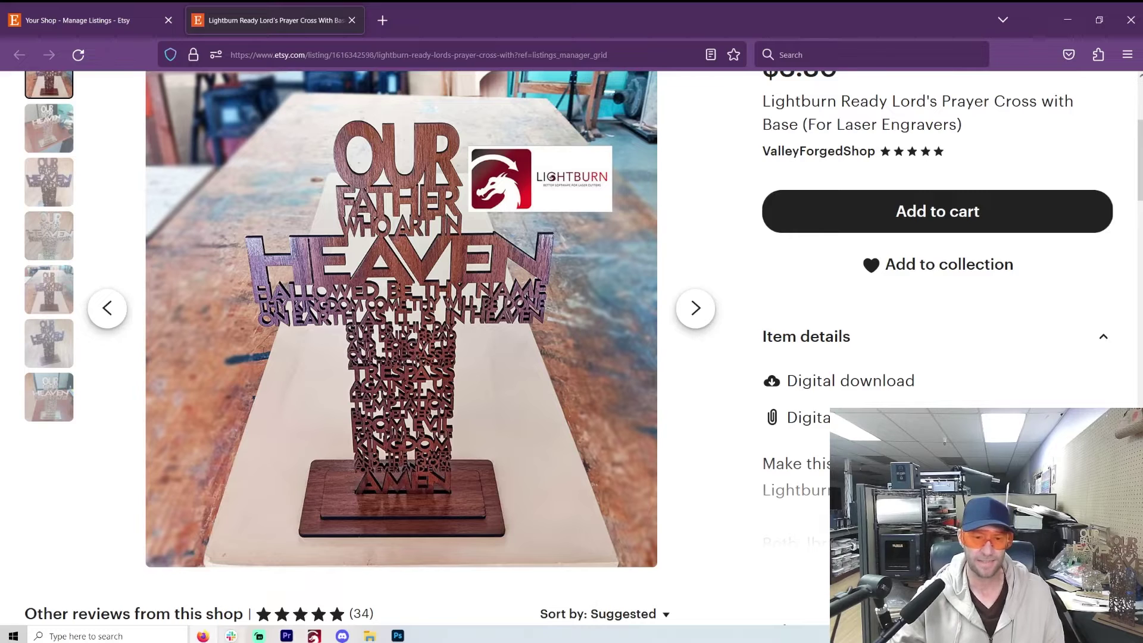
# Step: Return to LightBurn's Reg Cross with base 5mm file, selecting the whole design and then deselecting it
pyautogui.hotkey('alt', 'Tab')
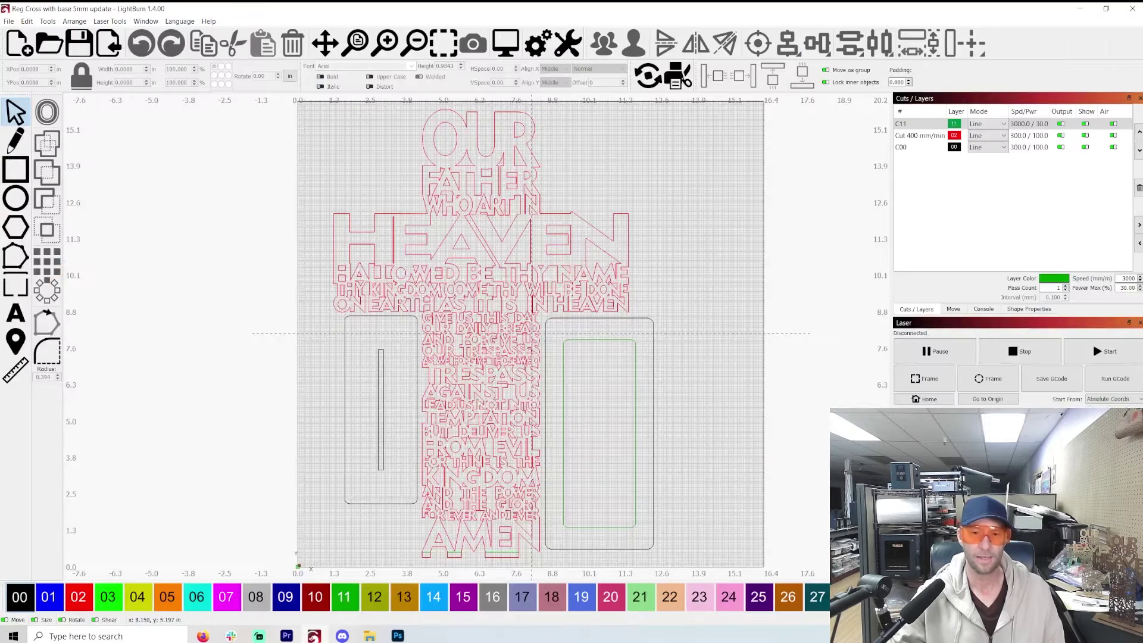
pyautogui.hotkey('ctrl', 'a')
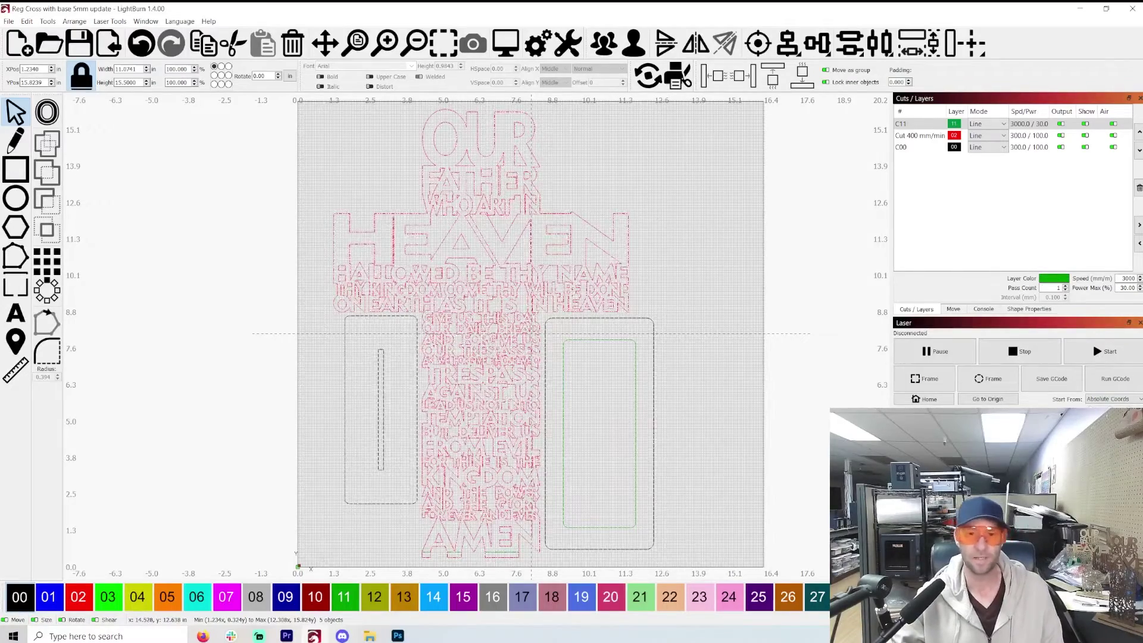
pyautogui.click(712, 224)
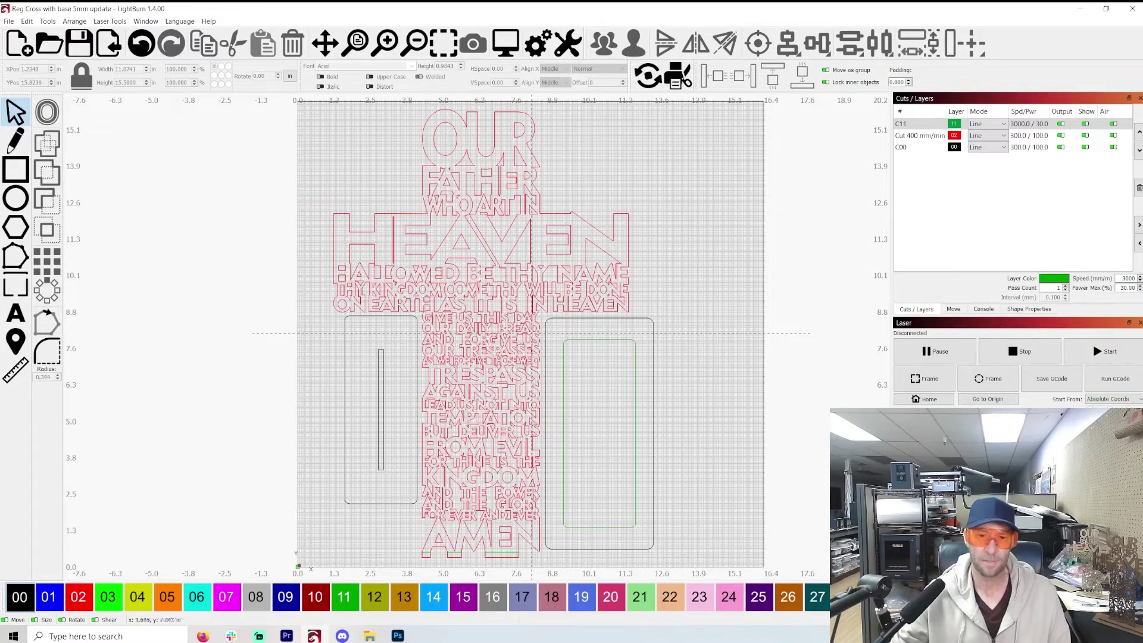
pyautogui.scroll(6, 536, 369)
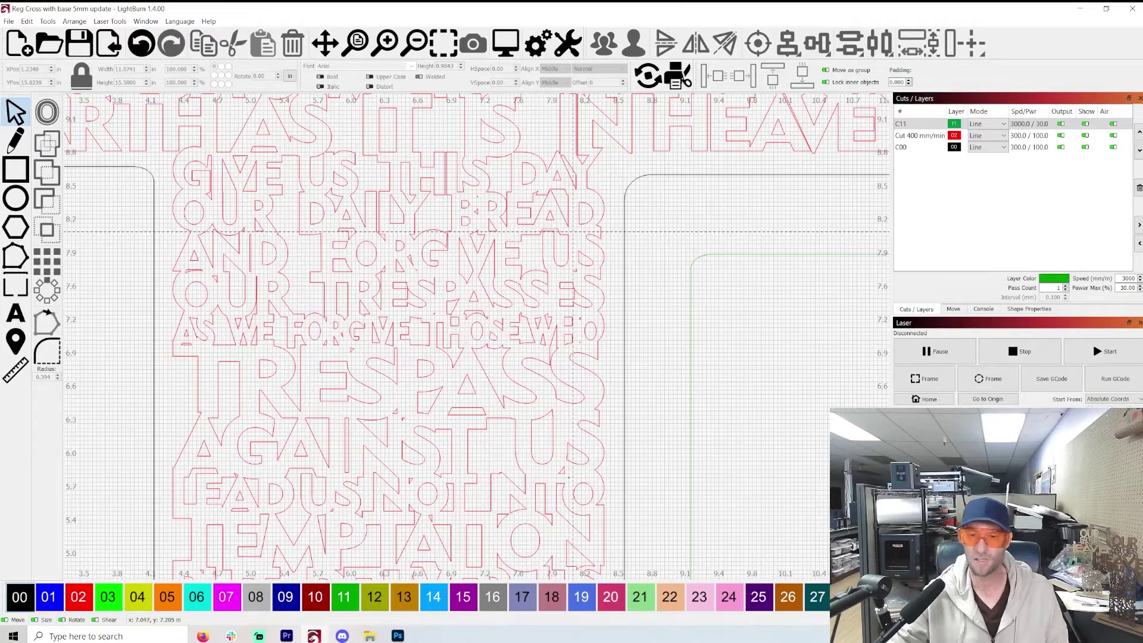
pyautogui.scroll(-4, 467, 319)
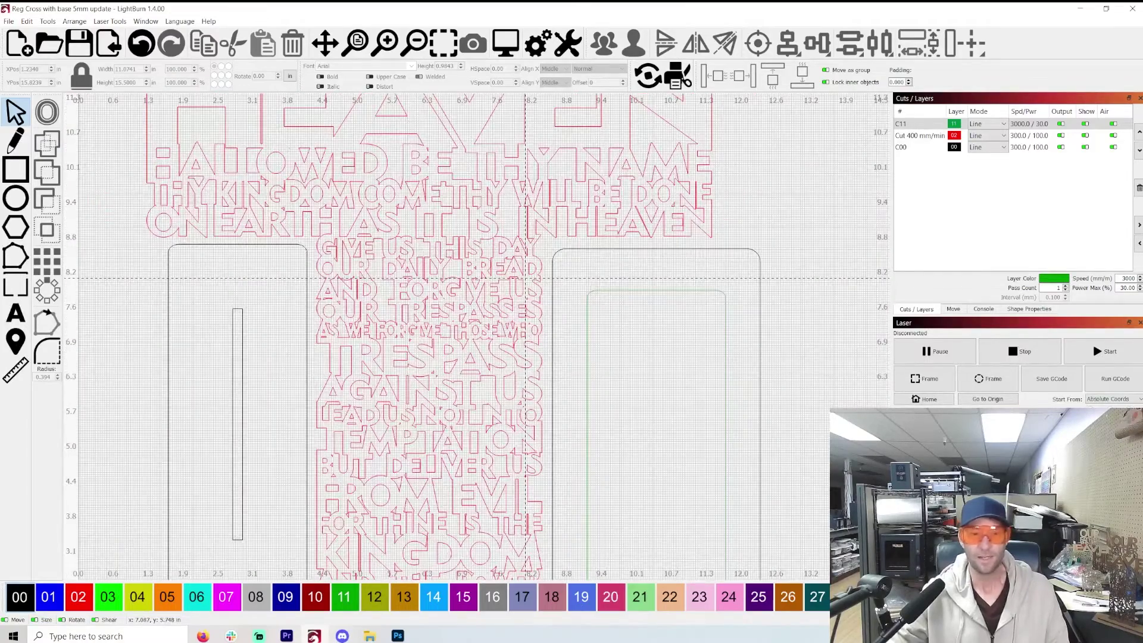
pyautogui.scroll(-4, 525, 278)
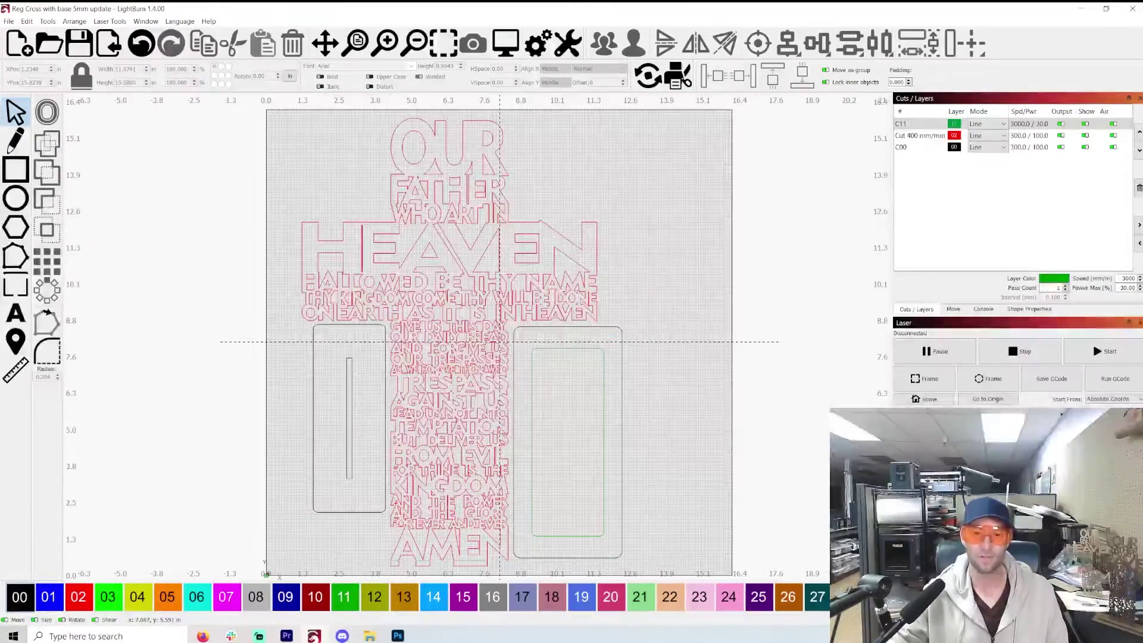
pyautogui.scroll(-2, 499, 341)
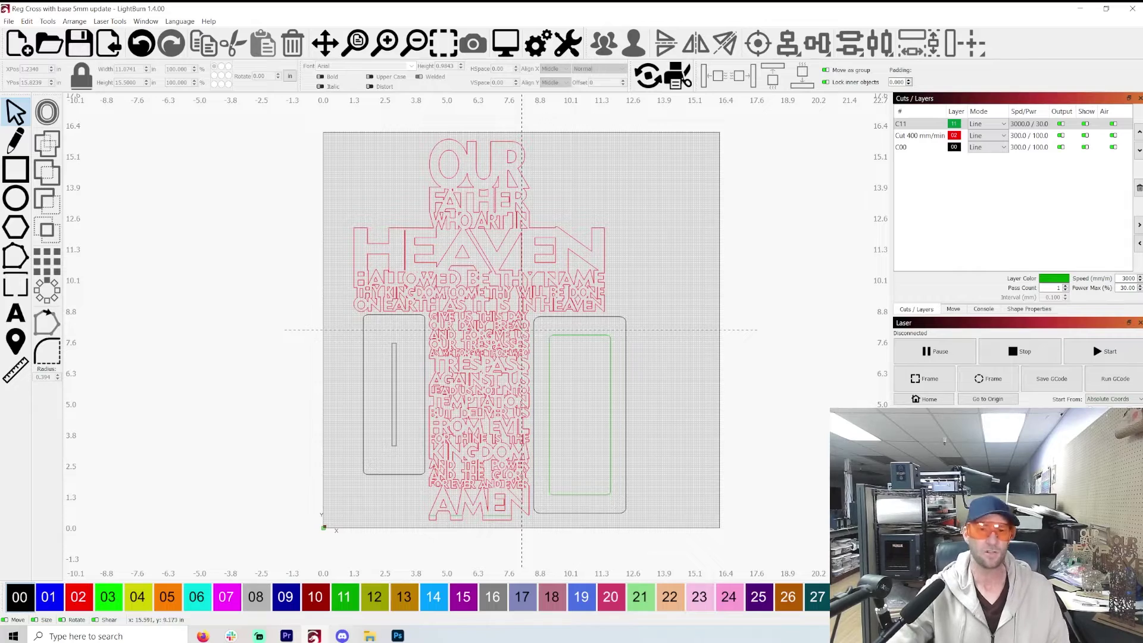
pyautogui.scroll(1, 521, 329)
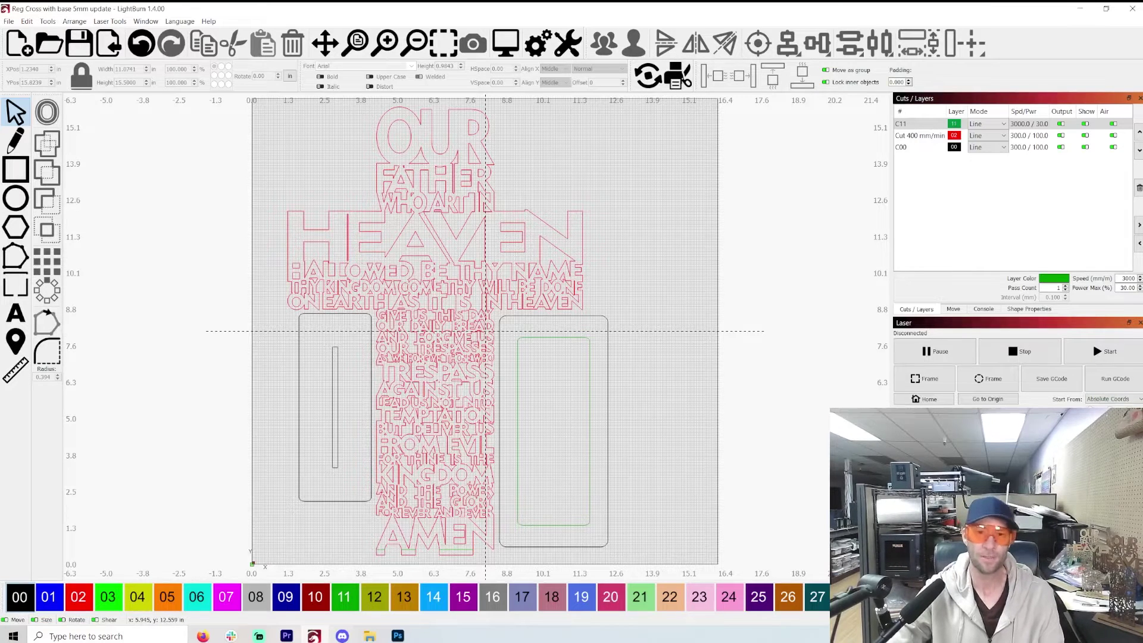
pyautogui.scroll(-1, 485, 331)
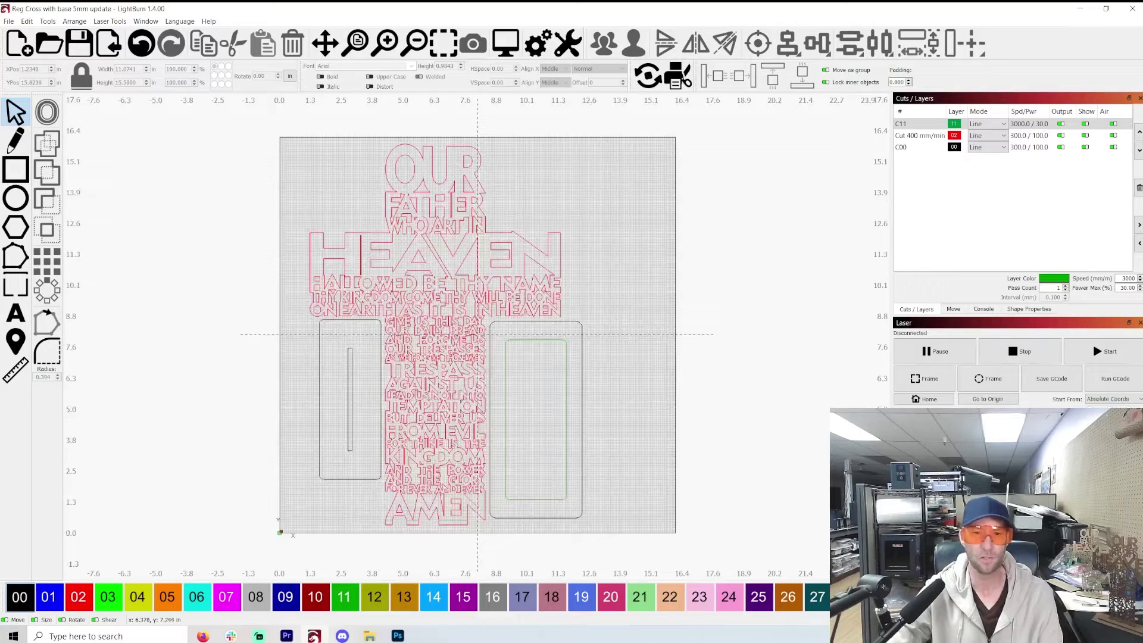
pyautogui.scroll(1, 477, 334)
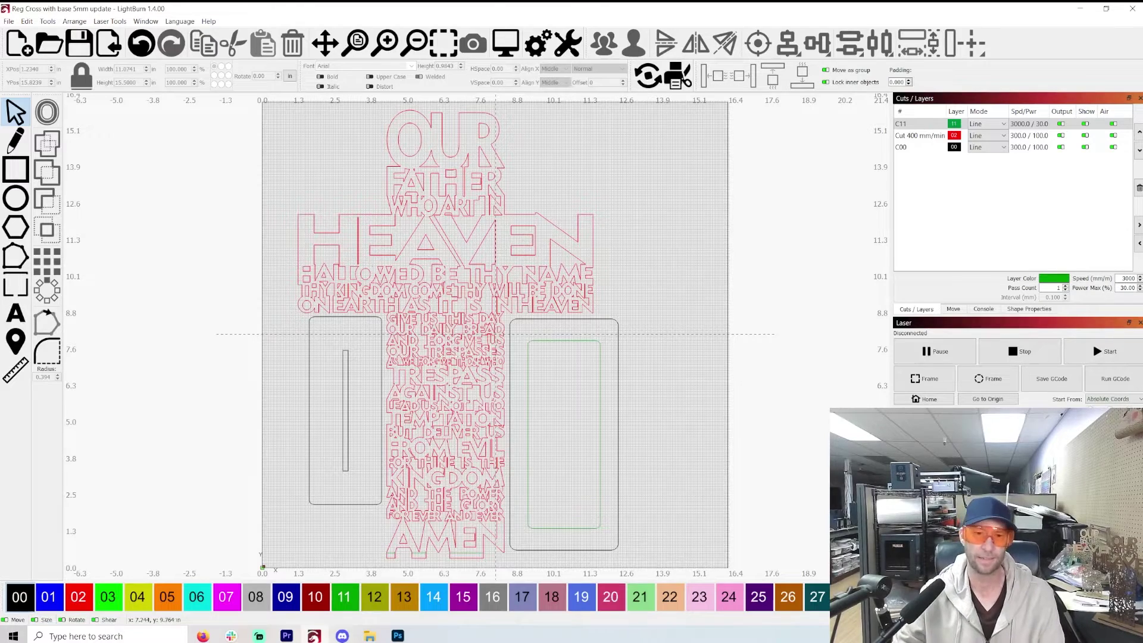
pyautogui.scroll(2, 300, 444)
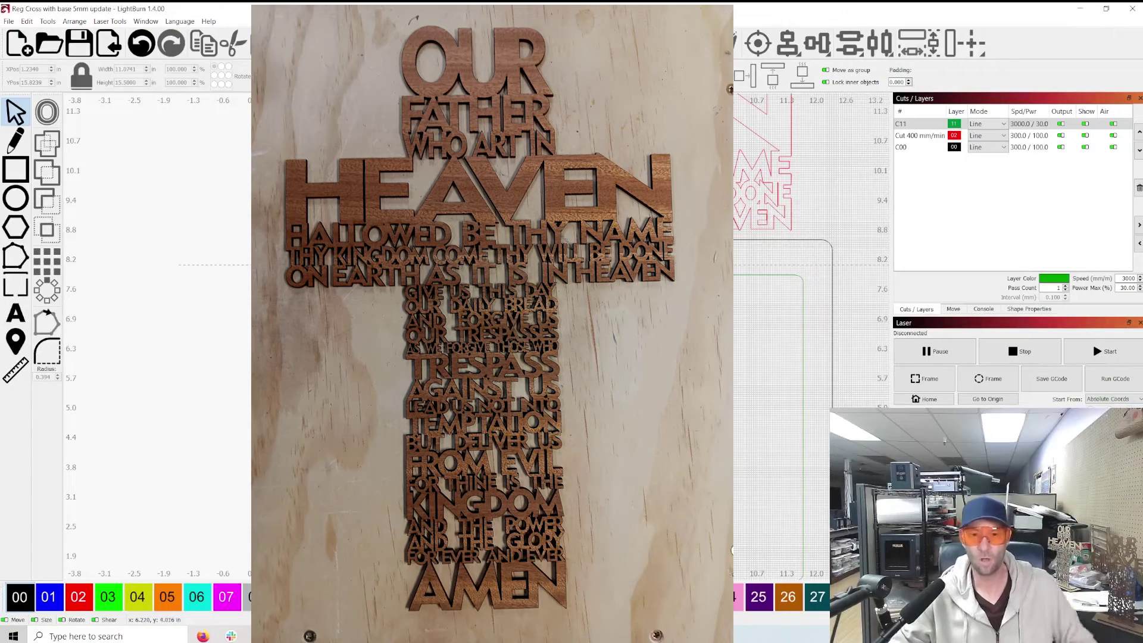
pyautogui.scroll(-2, 547, 357)
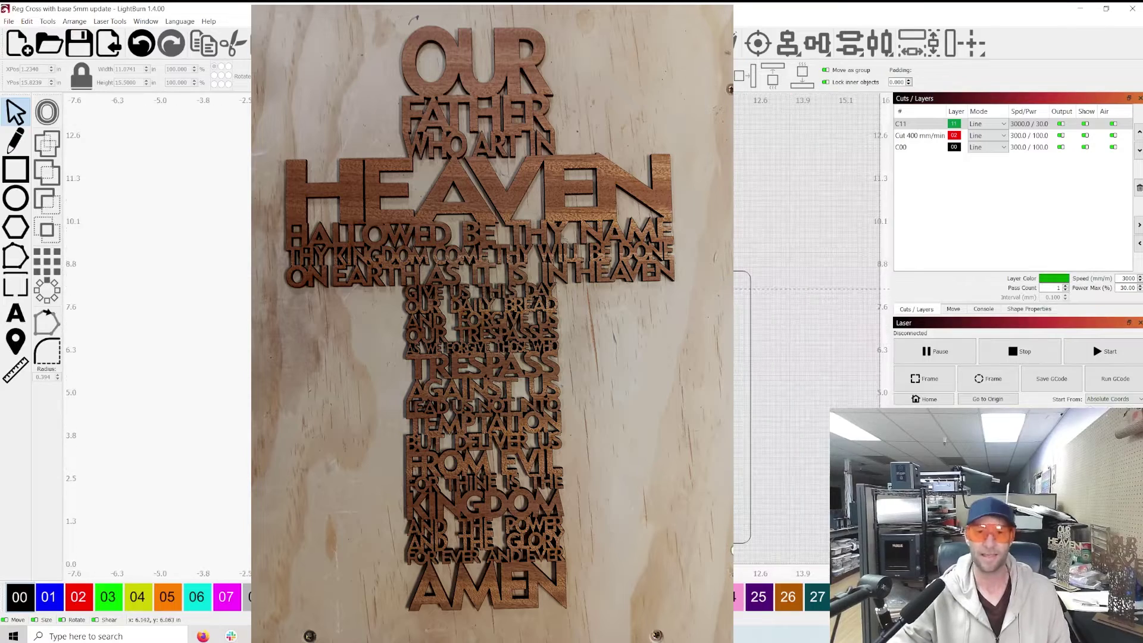
pyautogui.scroll(4, 548, 358)
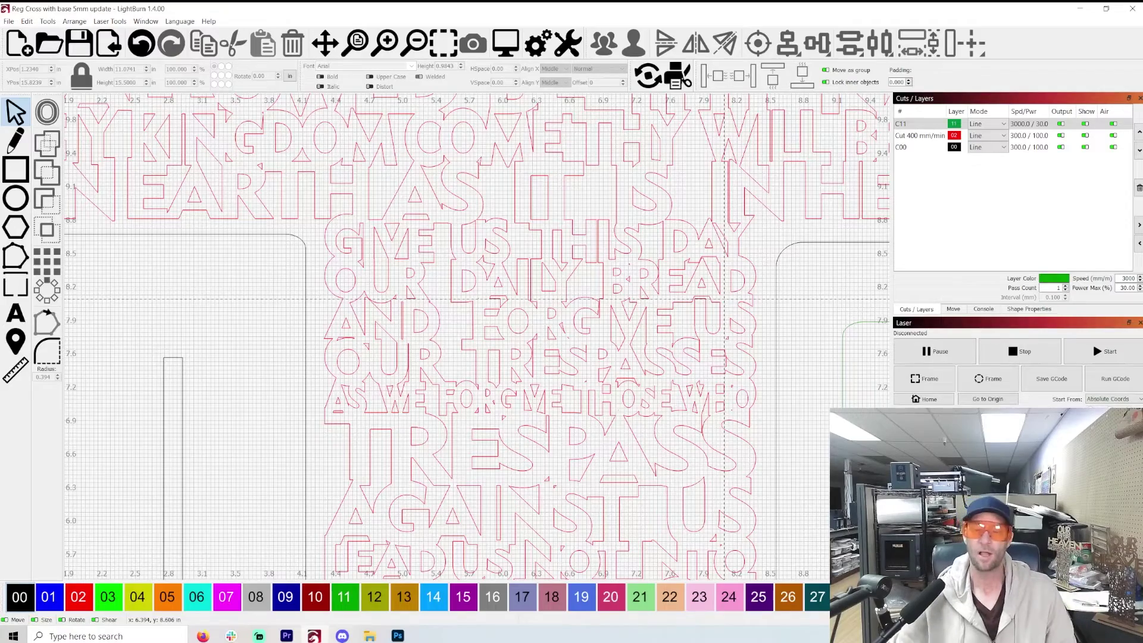
pyautogui.hotkey('ctrl', 'shift', 'a')
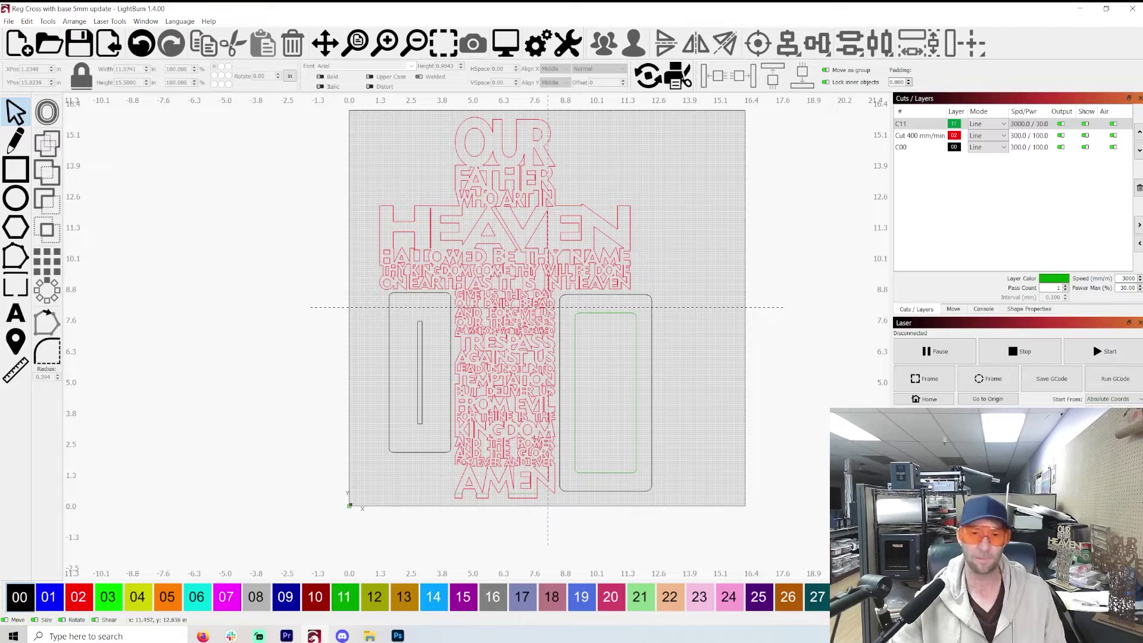
pyautogui.scroll(-2, 495, 300)
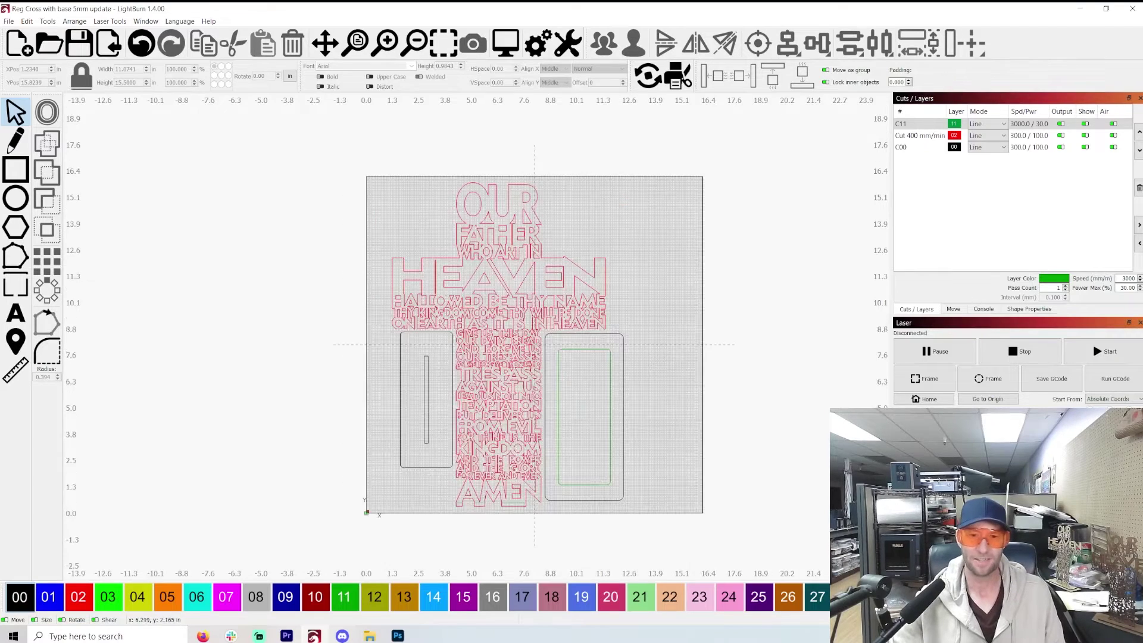
pyautogui.scroll(3, 496, 300)
pyautogui.scroll(-1, 551, 346)
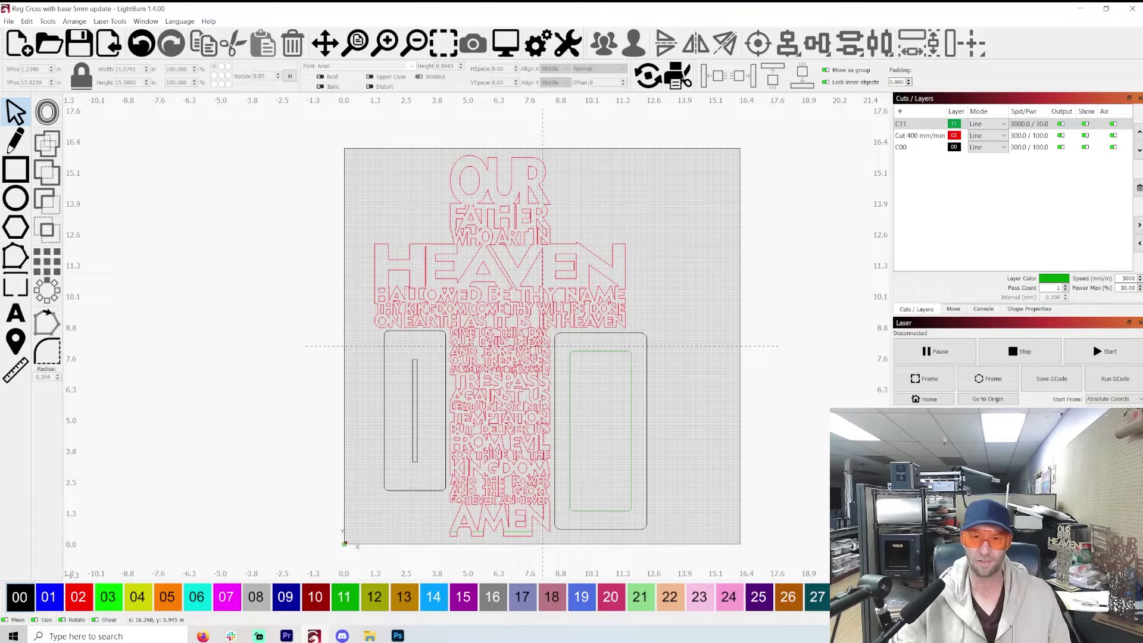
pyautogui.scroll(1, 574, 476)
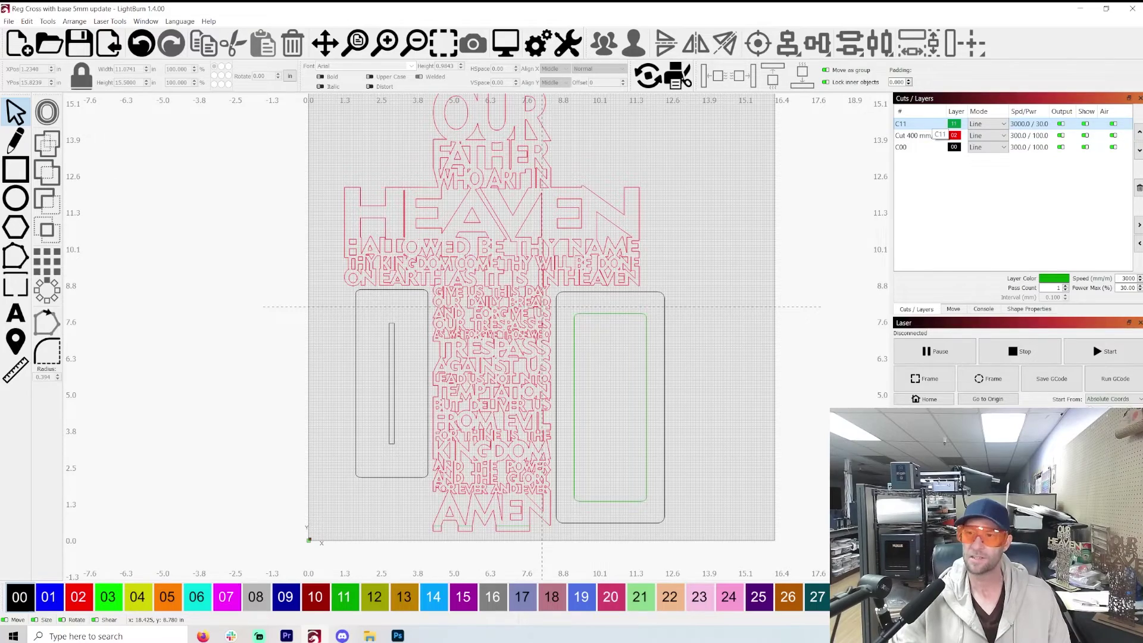
pyautogui.scroll(3, 501, 543)
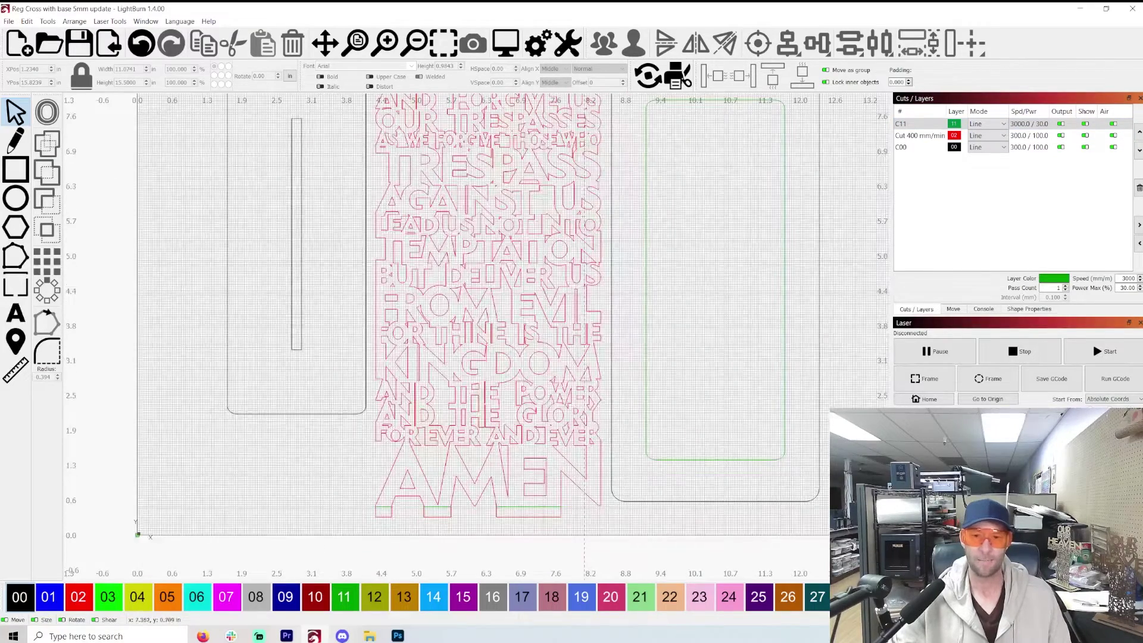
pyautogui.scroll(2, 451, 512)
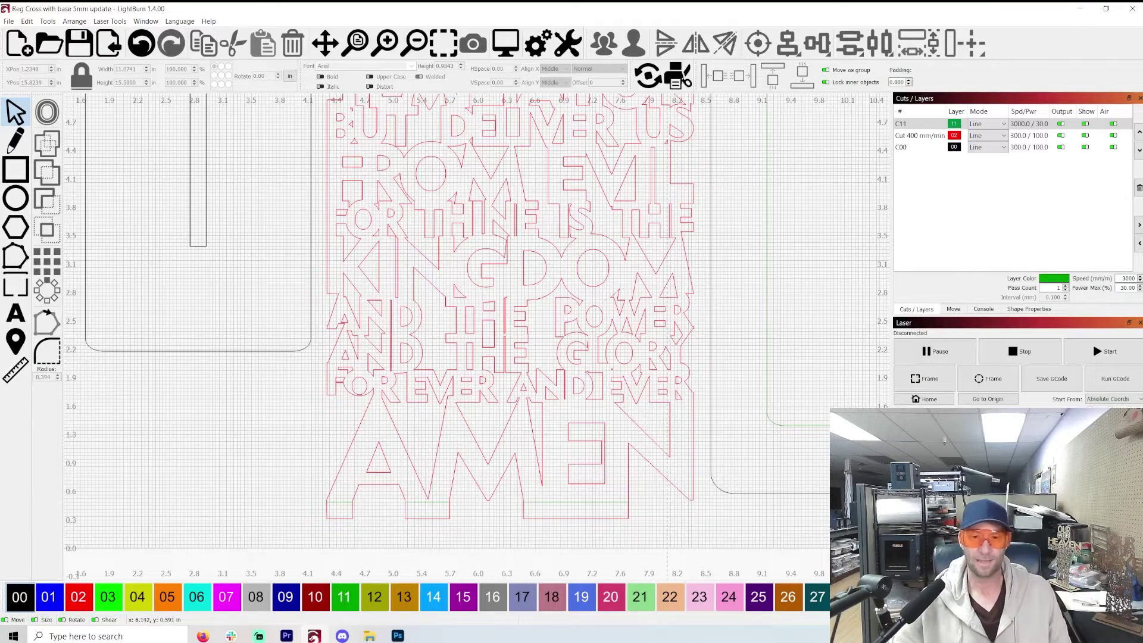
pyautogui.scroll(-5, 491, 492)
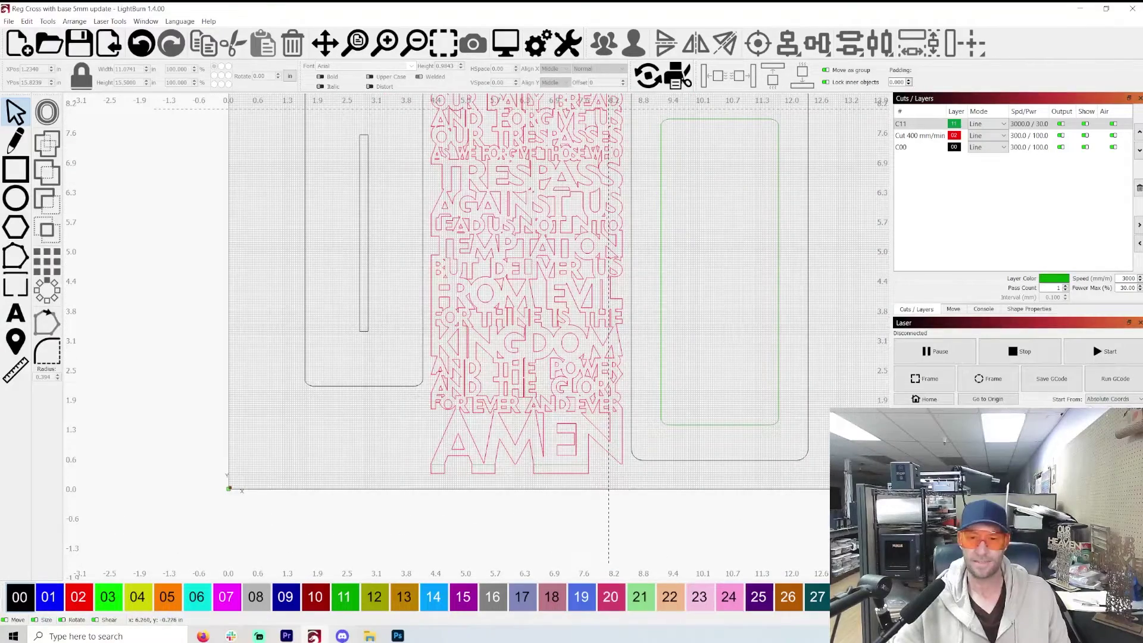
pyautogui.scroll(3, 514, 504)
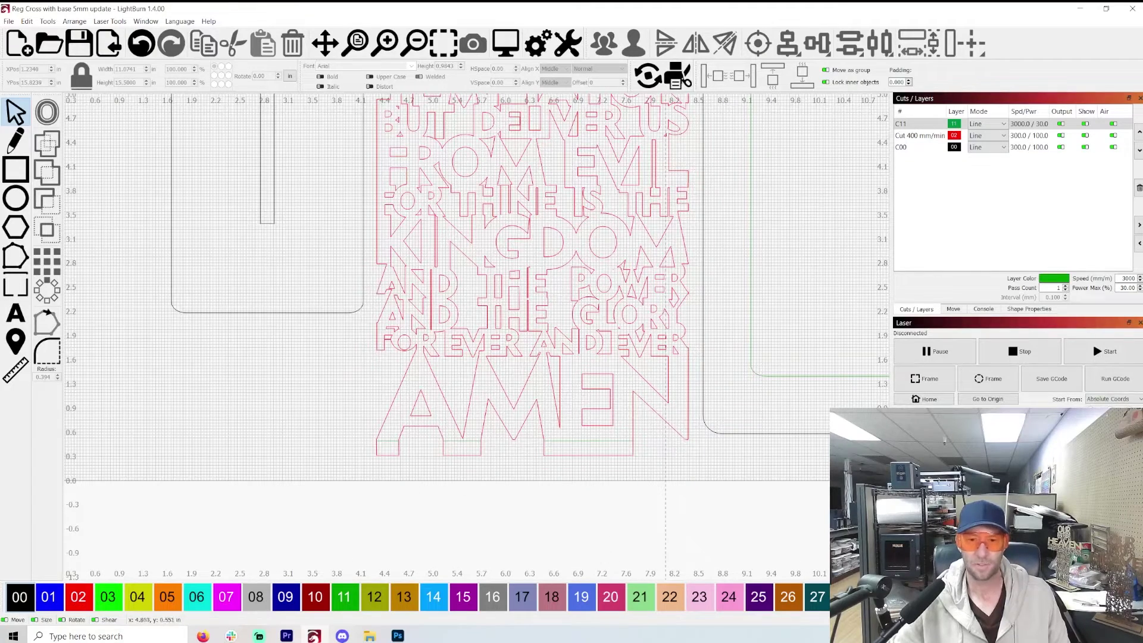
pyautogui.scroll(-5, 706, 442)
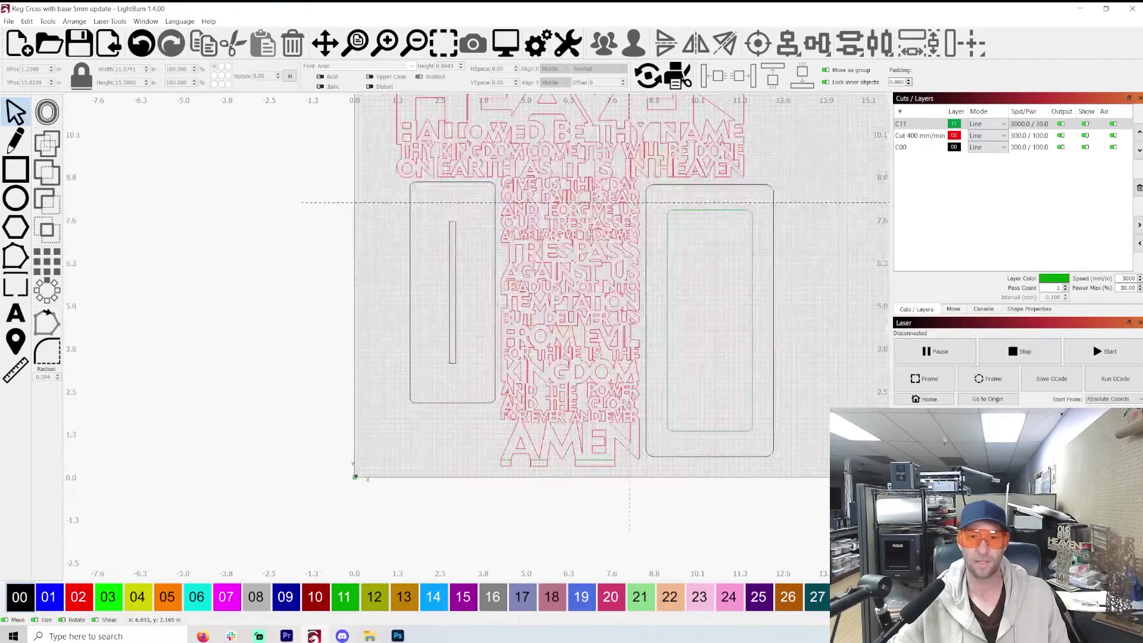
pyautogui.scroll(5, 611, 280)
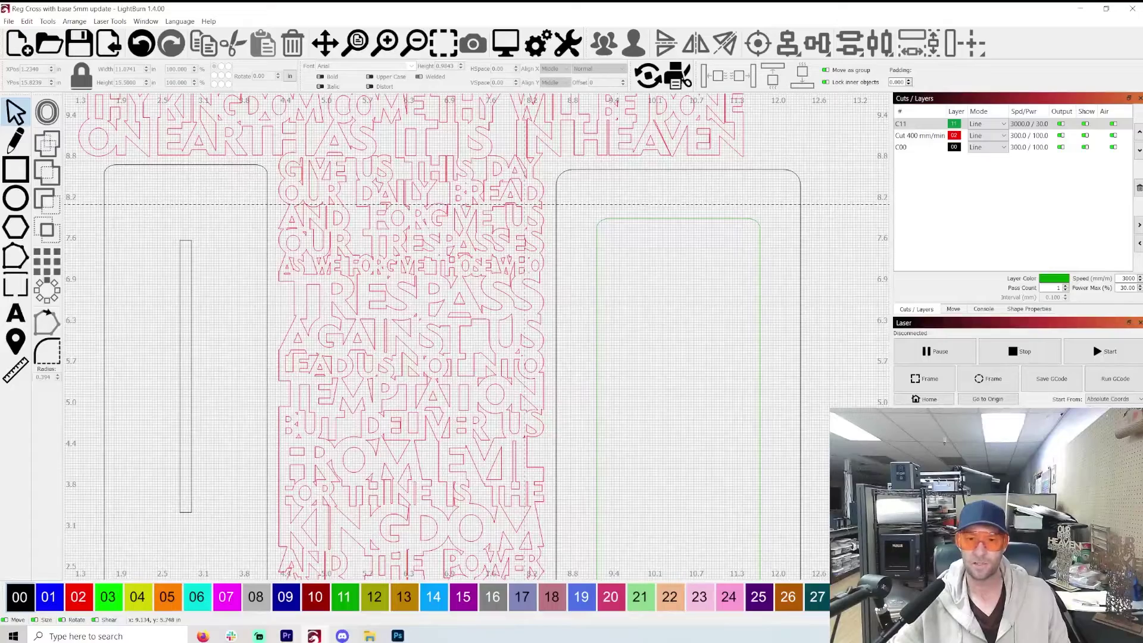
pyautogui.scroll(-3, 600, 360)
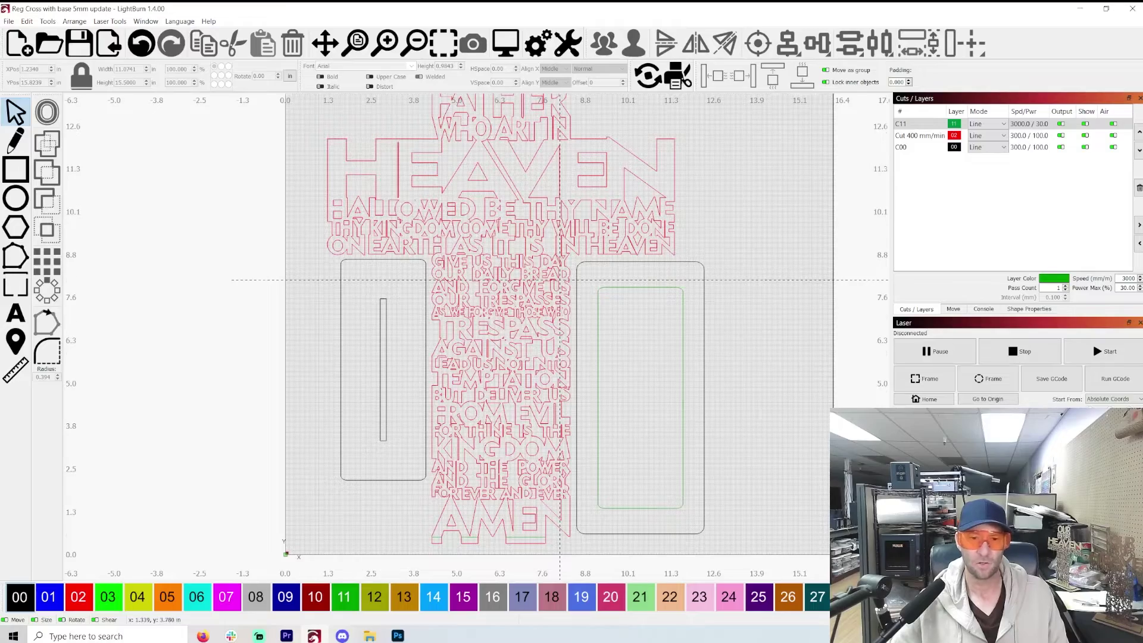
pyautogui.scroll(3, 560, 280)
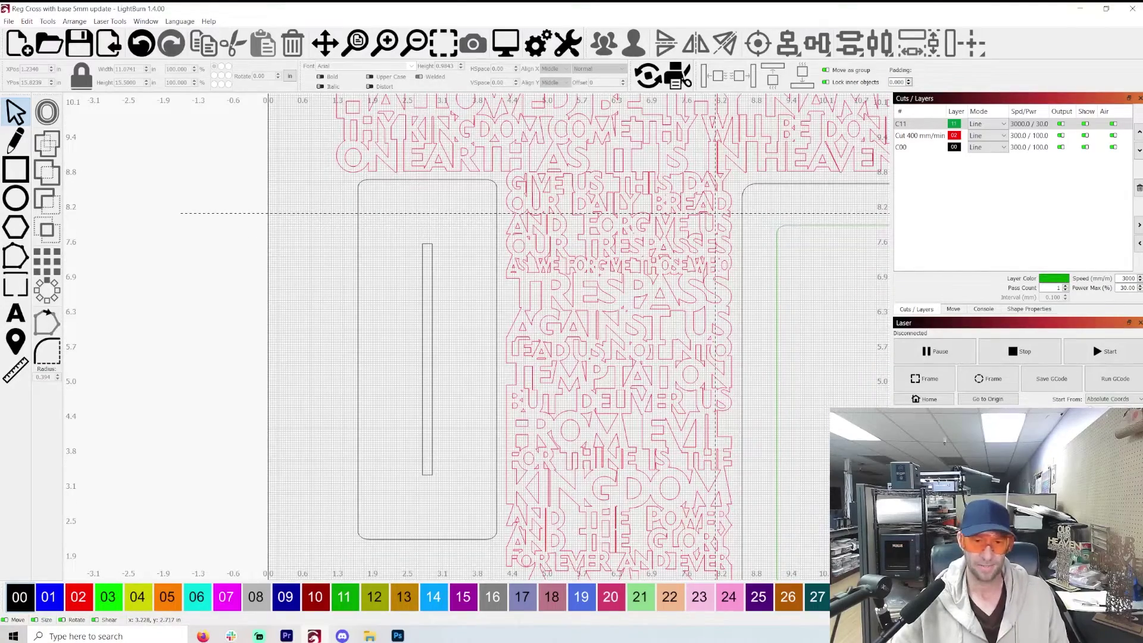
pyautogui.scroll(1, 454, 523)
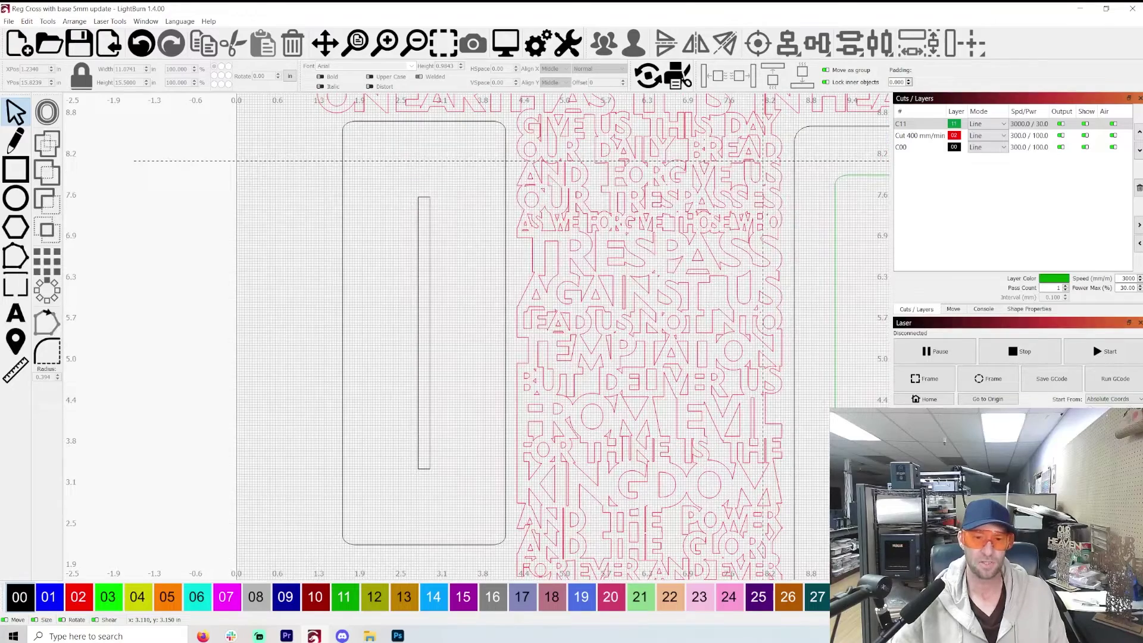
pyautogui.moveTo(442, 479); pyautogui.dragTo(391, 436)
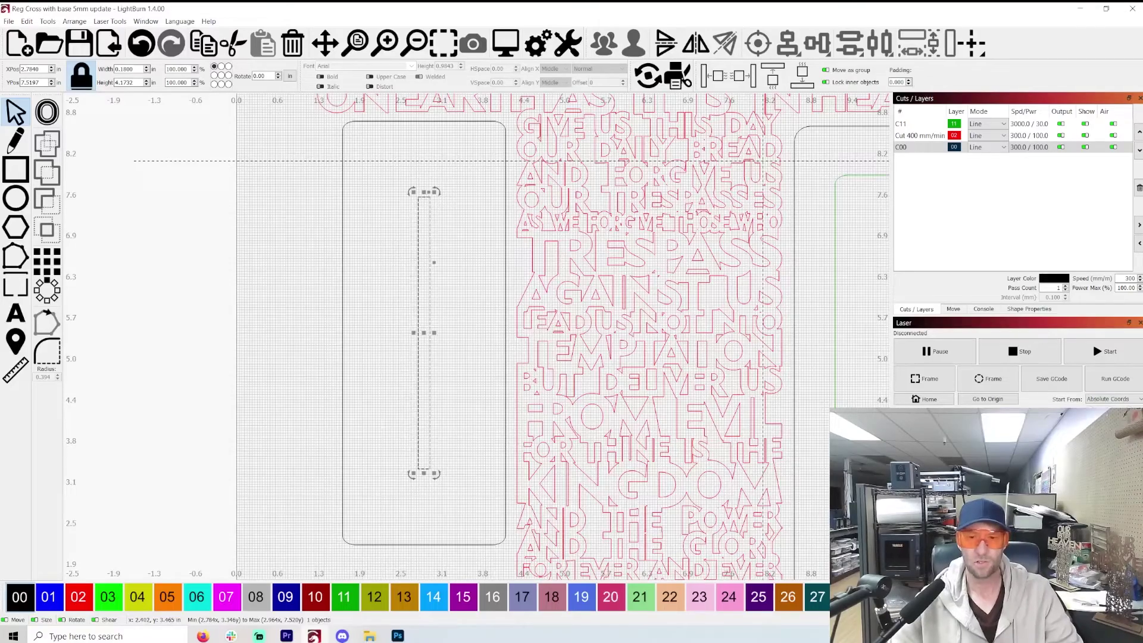
# Step: Unlink width and height for the left base's narrow slot, currently 0.180 x 4.1732 in
pyautogui.scroll(-2, 399, 461)
pyautogui.scroll(2, 399, 458)
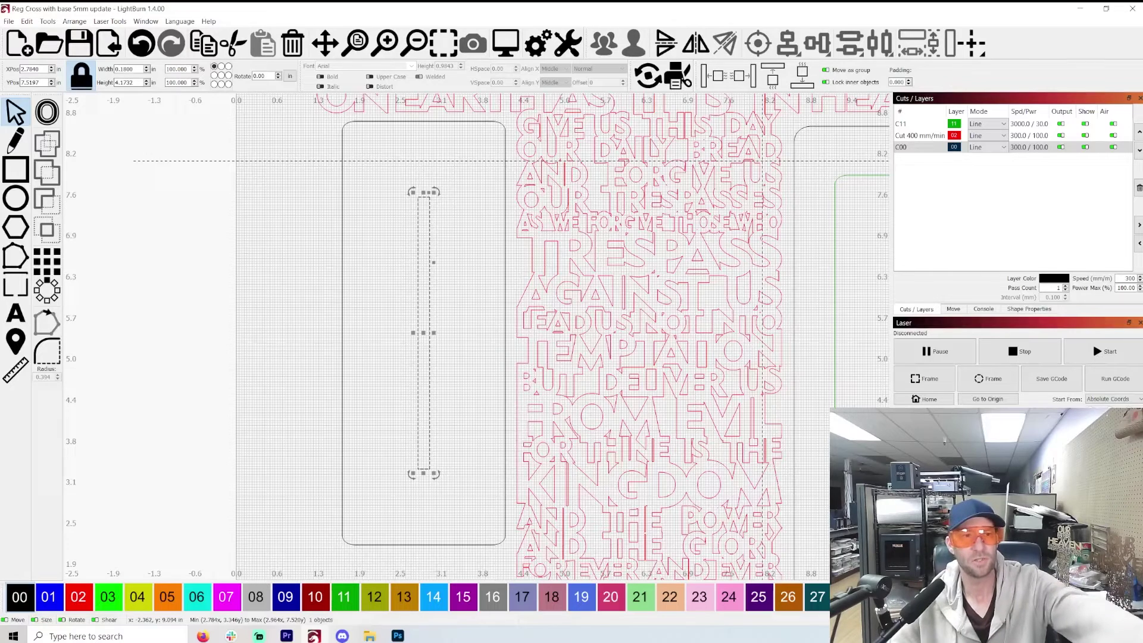
pyautogui.click(82, 75)
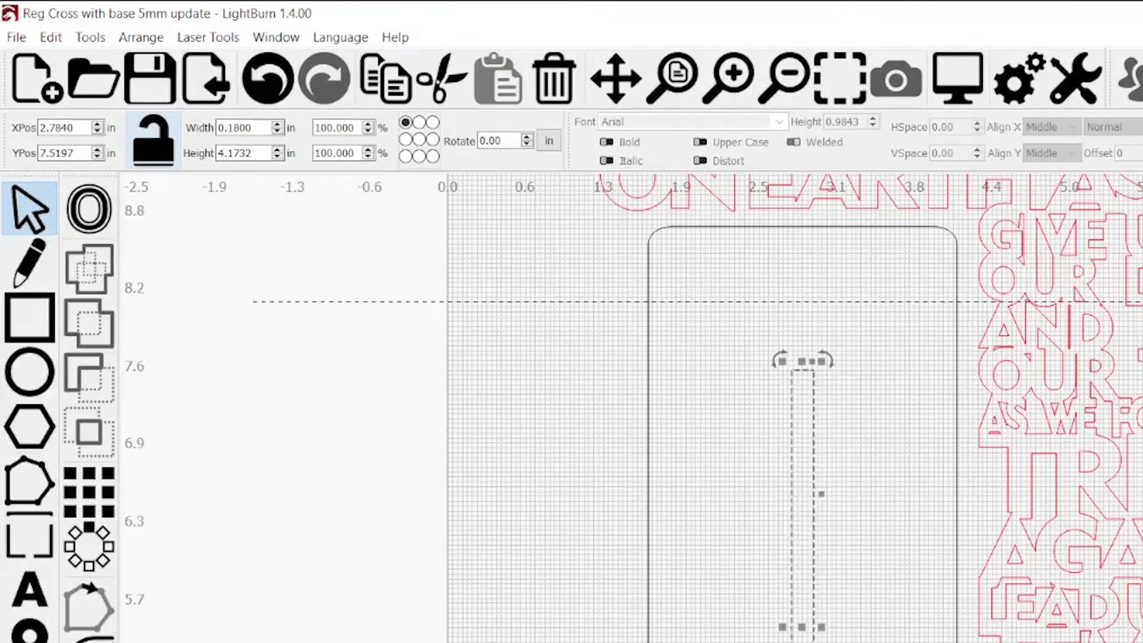
# Step: Widen the left-base slot to 0.2 in while keeping its 4.1732 in height, then deselect it
pyautogui.click(152, 146)
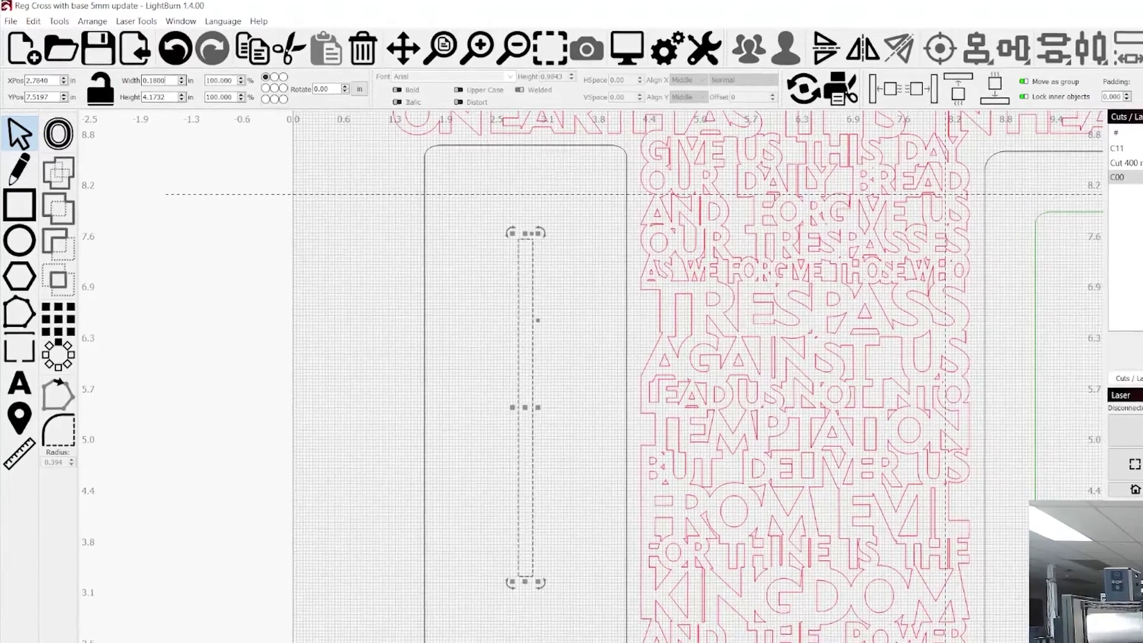
pyautogui.doubleClick(169, 80)
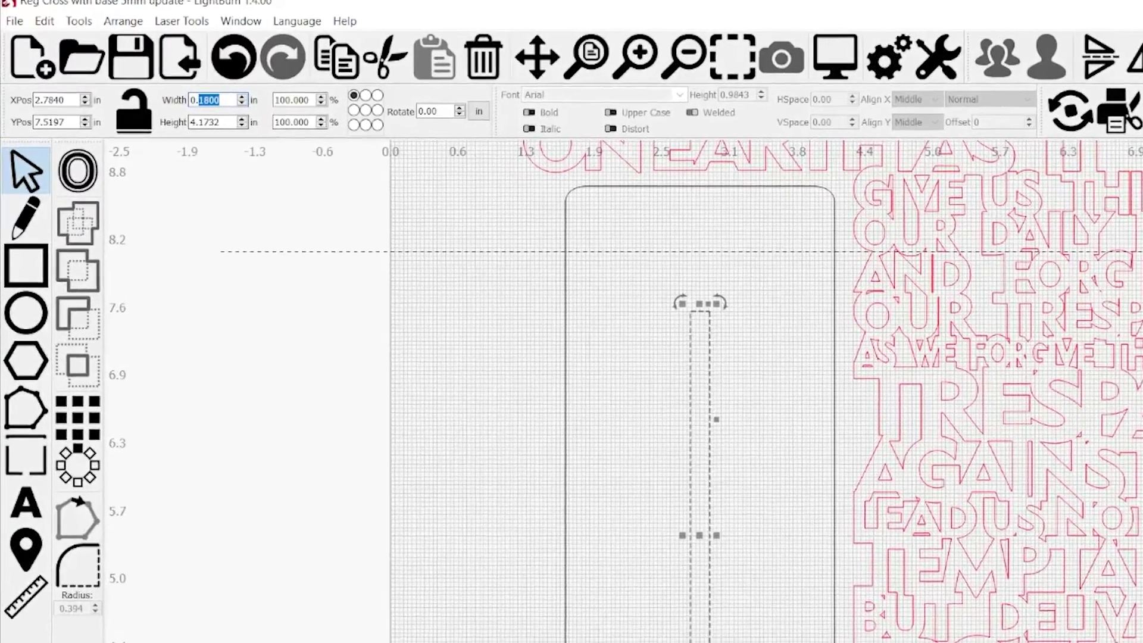
pyautogui.write('2')
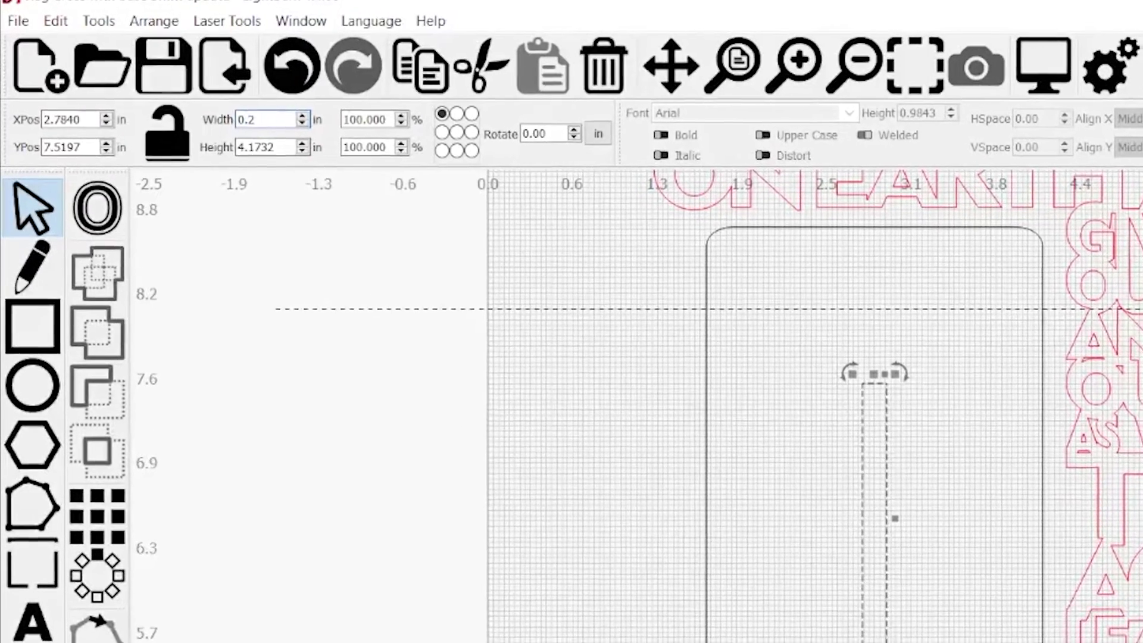
pyautogui.press('Return')
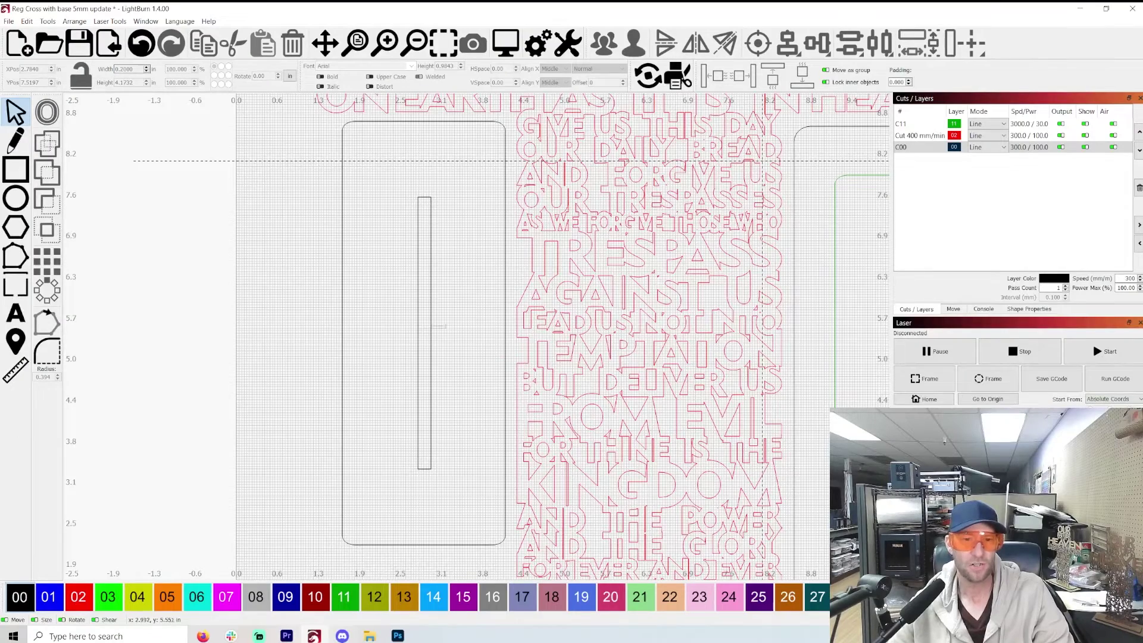
pyautogui.click(419, 312)
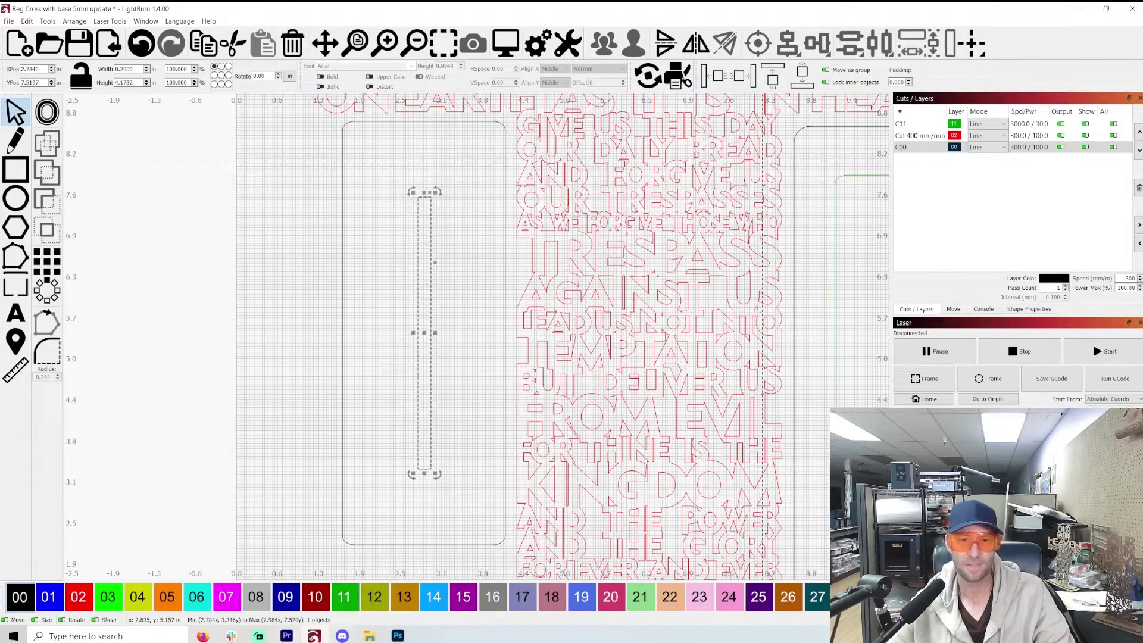
pyautogui.click(79, 76)
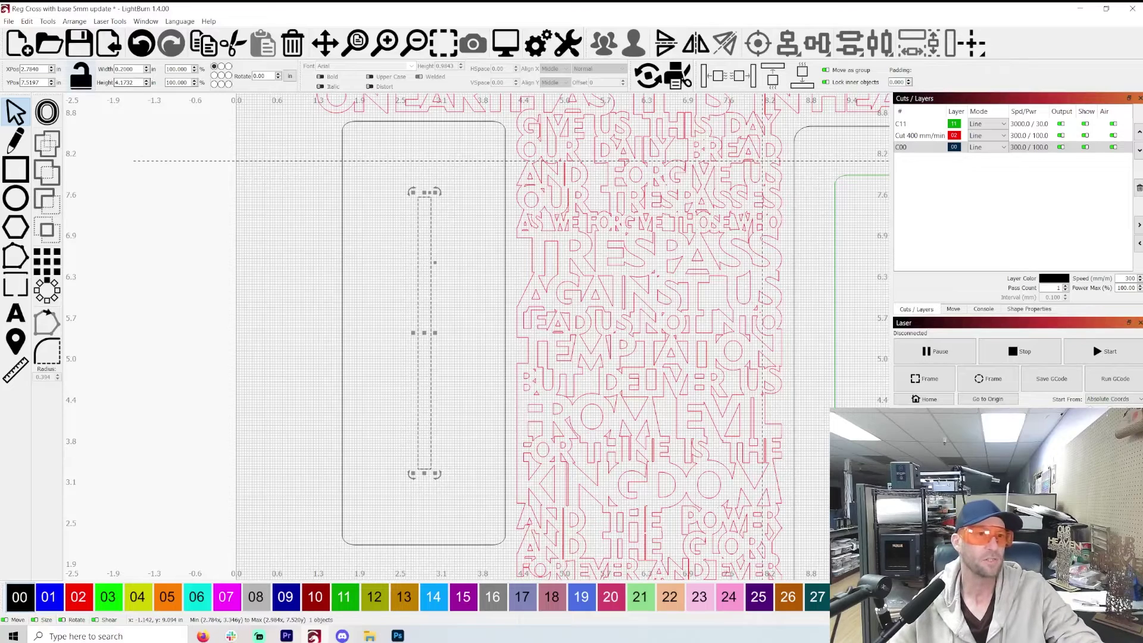
pyautogui.click(81, 75)
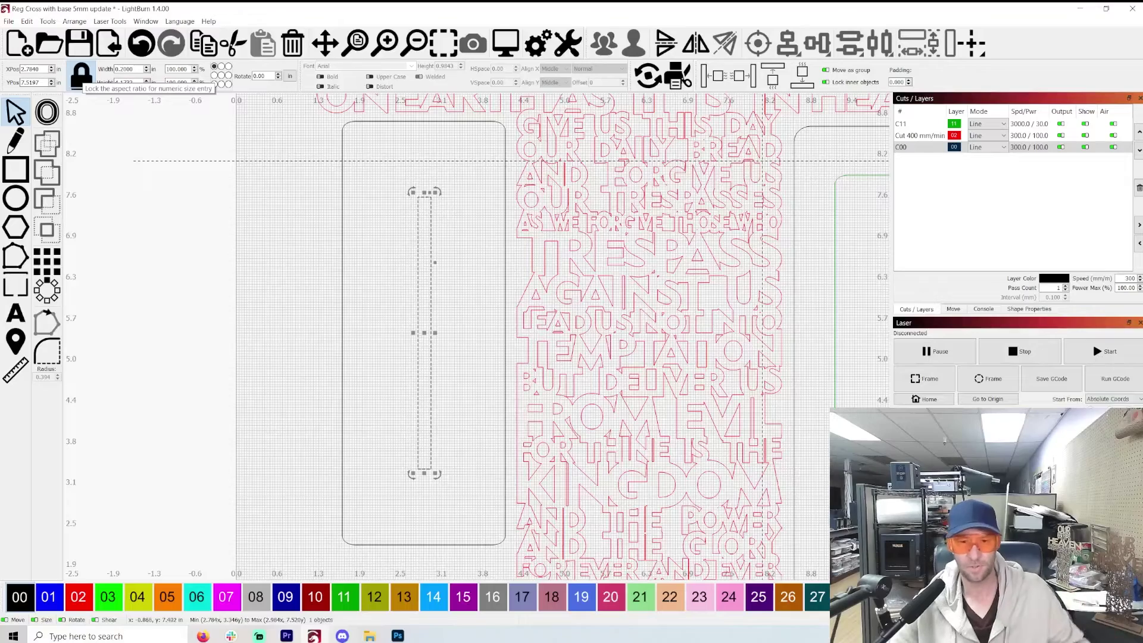
pyautogui.click(246, 371)
pyautogui.scroll(-4, 246, 372)
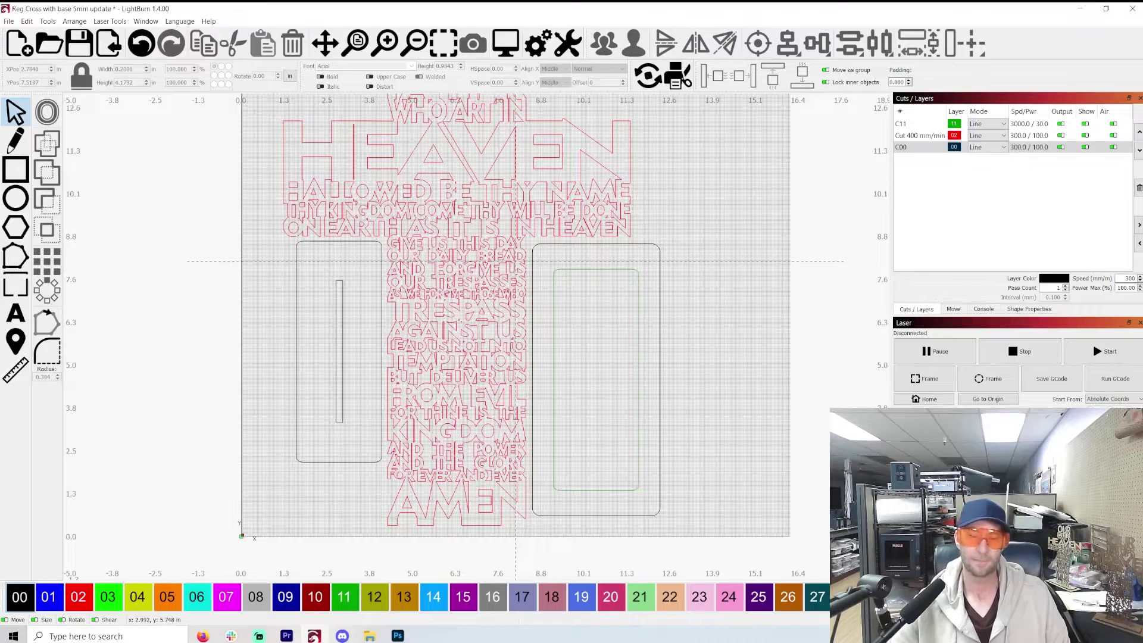
pyautogui.scroll(-2, 516, 260)
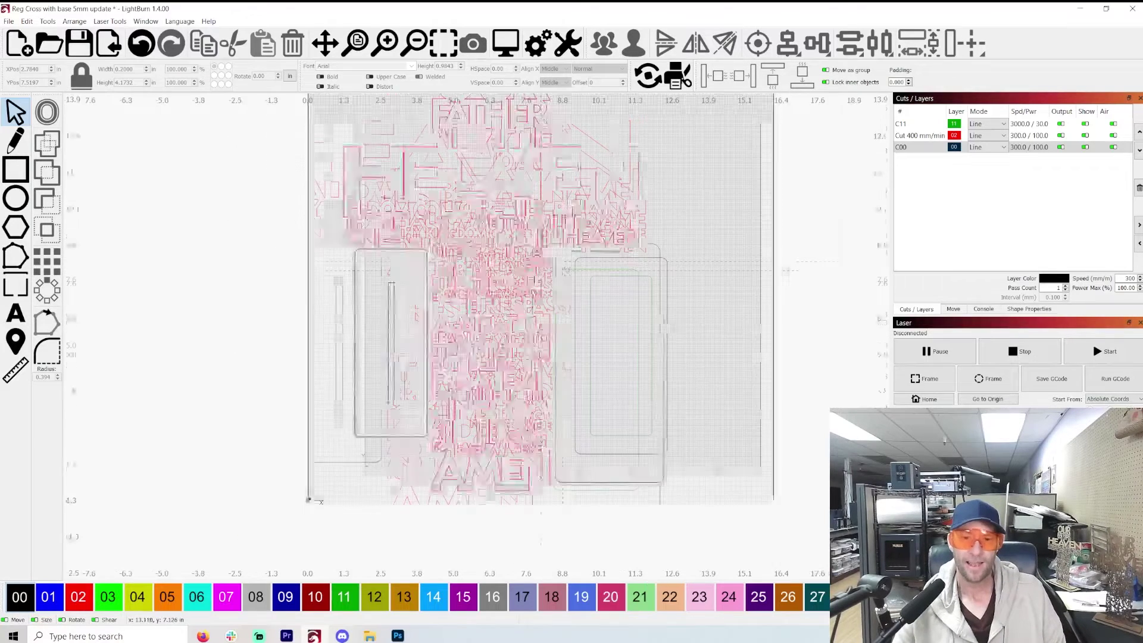
pyautogui.scroll(3, 563, 270)
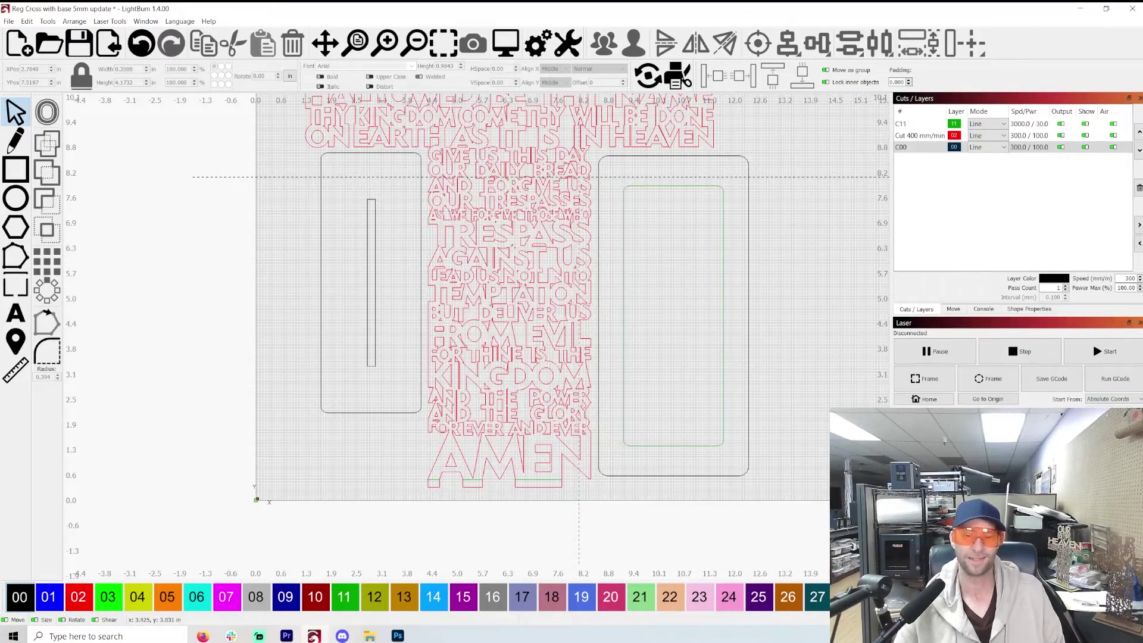
pyautogui.moveTo(405, 427); pyautogui.dragTo(304, 279)
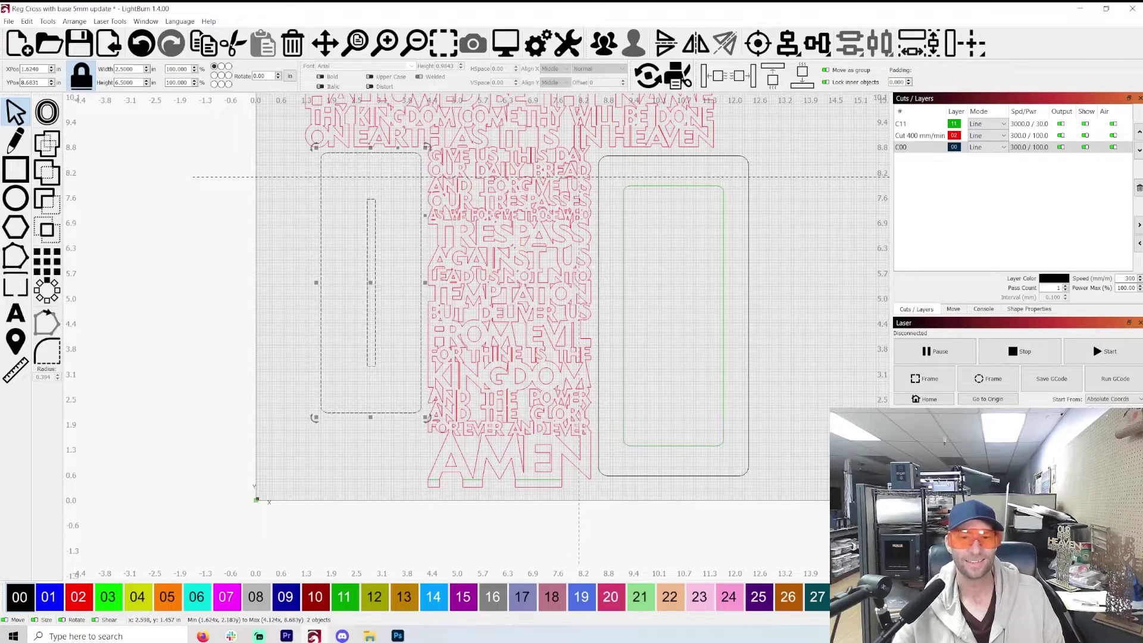
pyautogui.press('Escape')
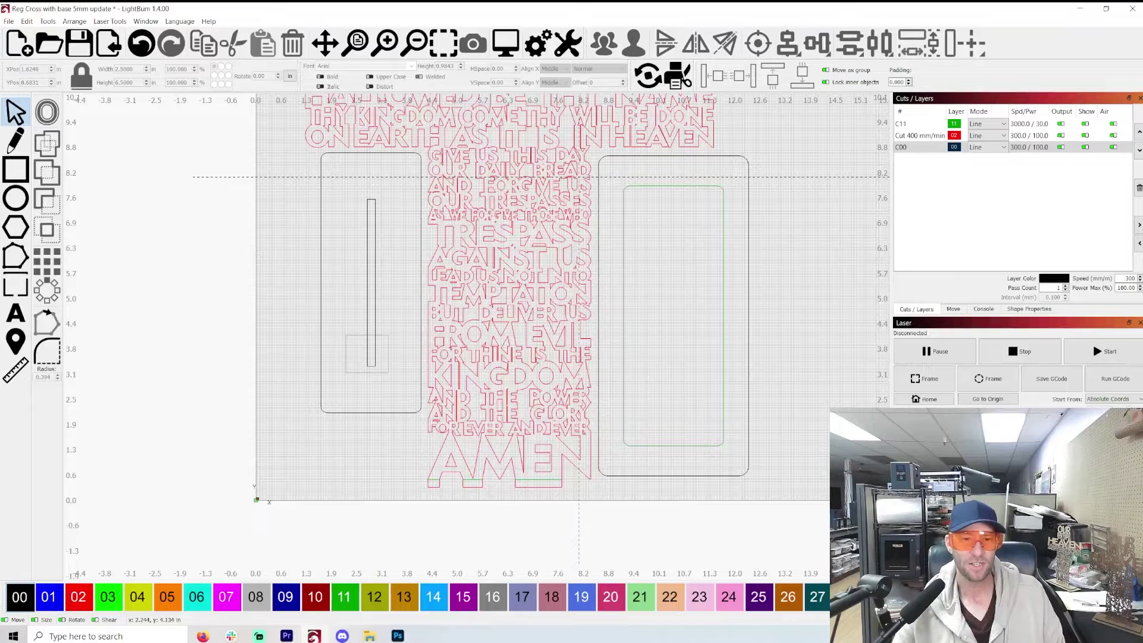
pyautogui.click(375, 357)
pyautogui.press('Escape')
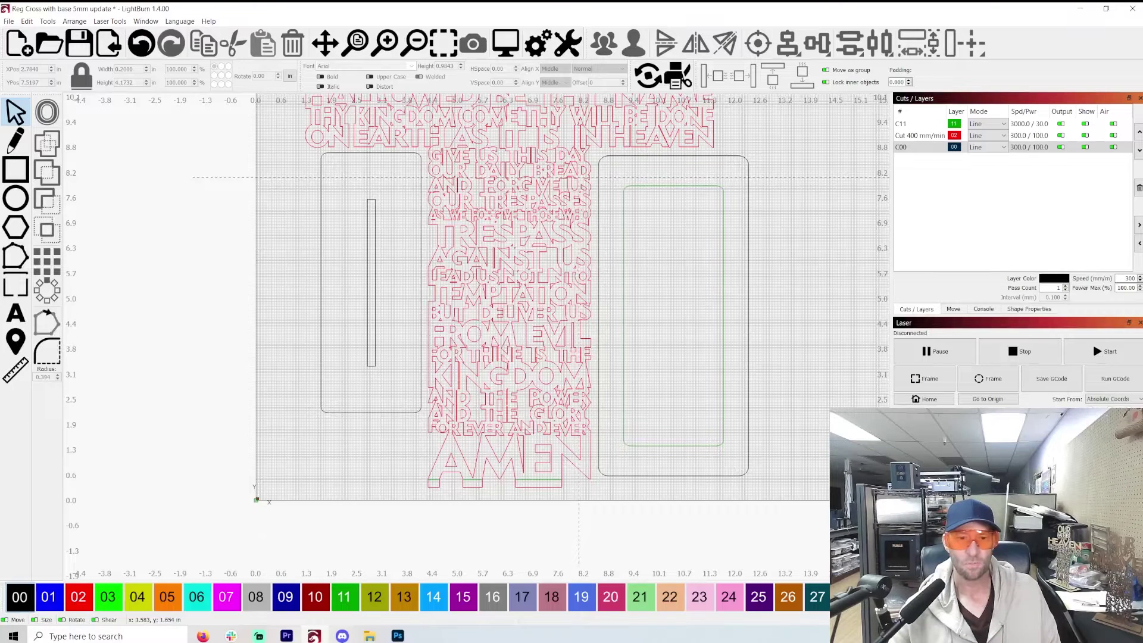
pyautogui.moveTo(398, 434); pyautogui.dragTo(271, 320)
pyautogui.moveTo(821, 452); pyautogui.dragTo(688, 365)
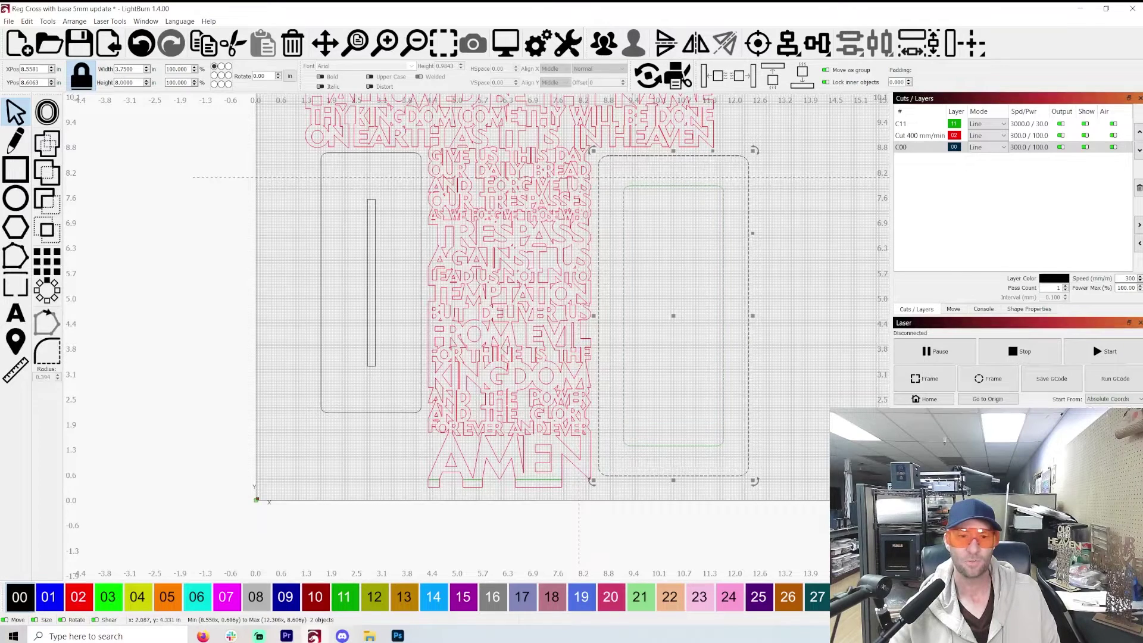
pyautogui.press('Escape')
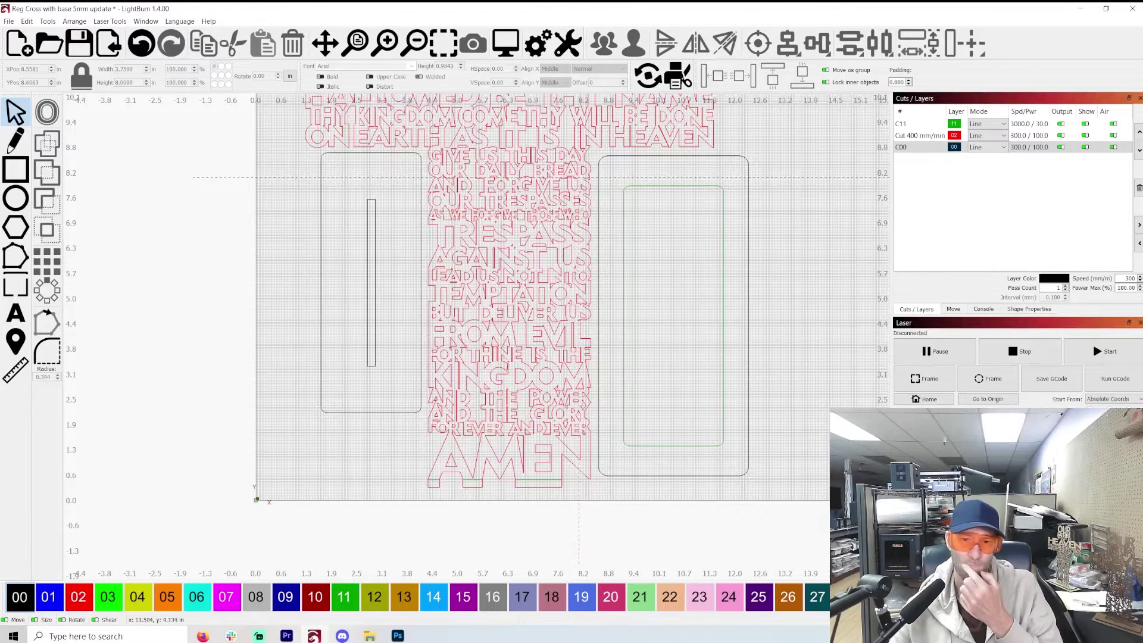
pyautogui.hotkey('ctrl', 'shift', 'a')
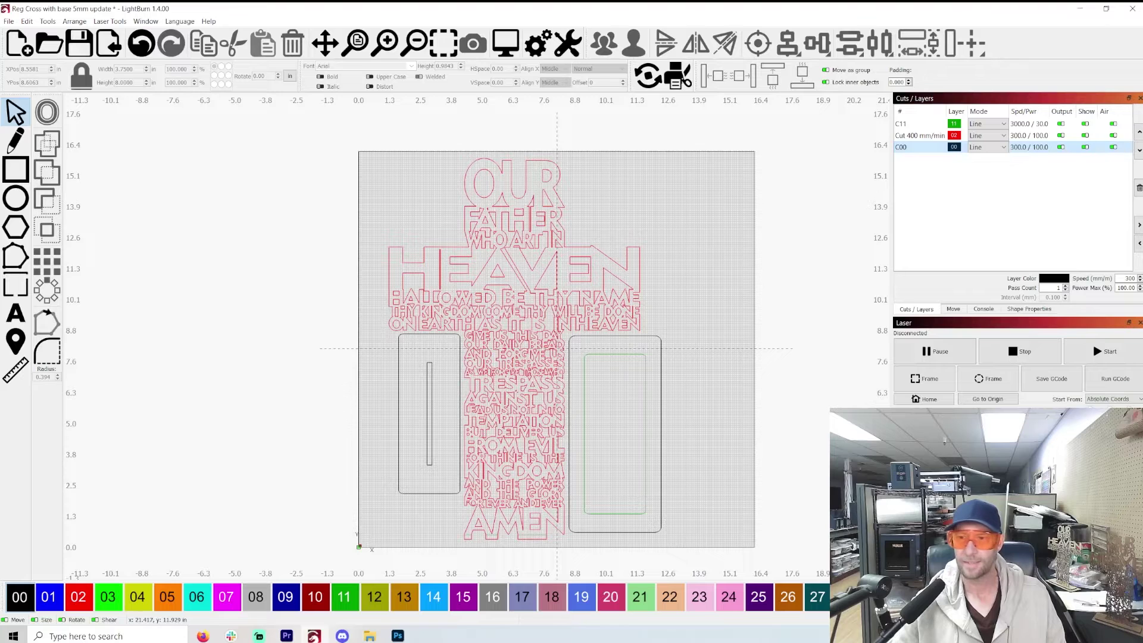
pyautogui.click(920, 135)
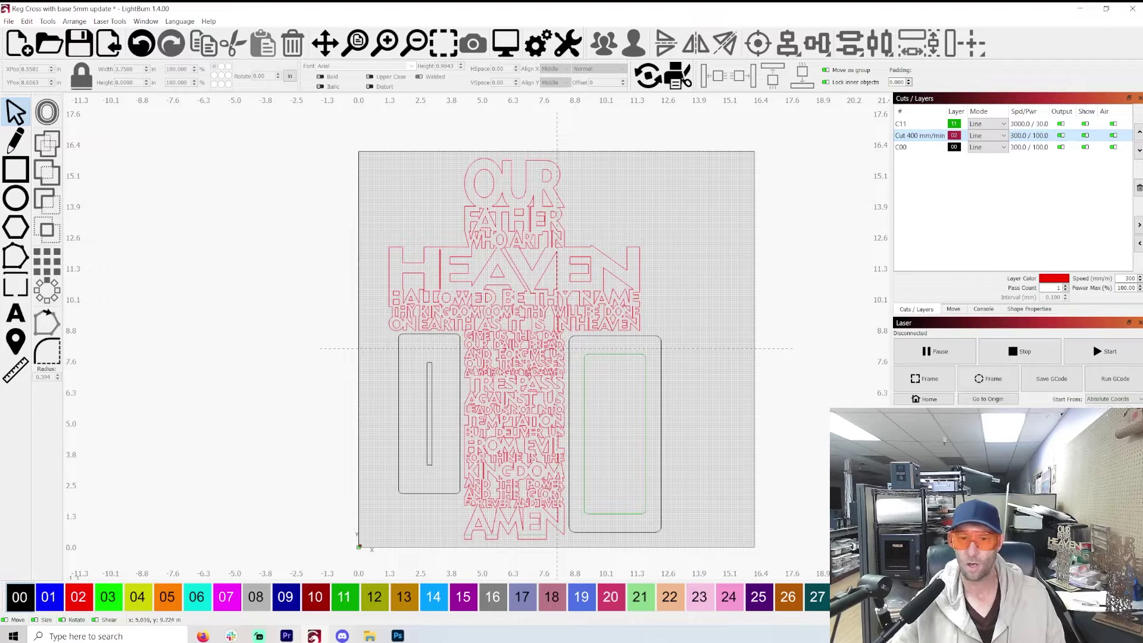
pyautogui.click(911, 147)
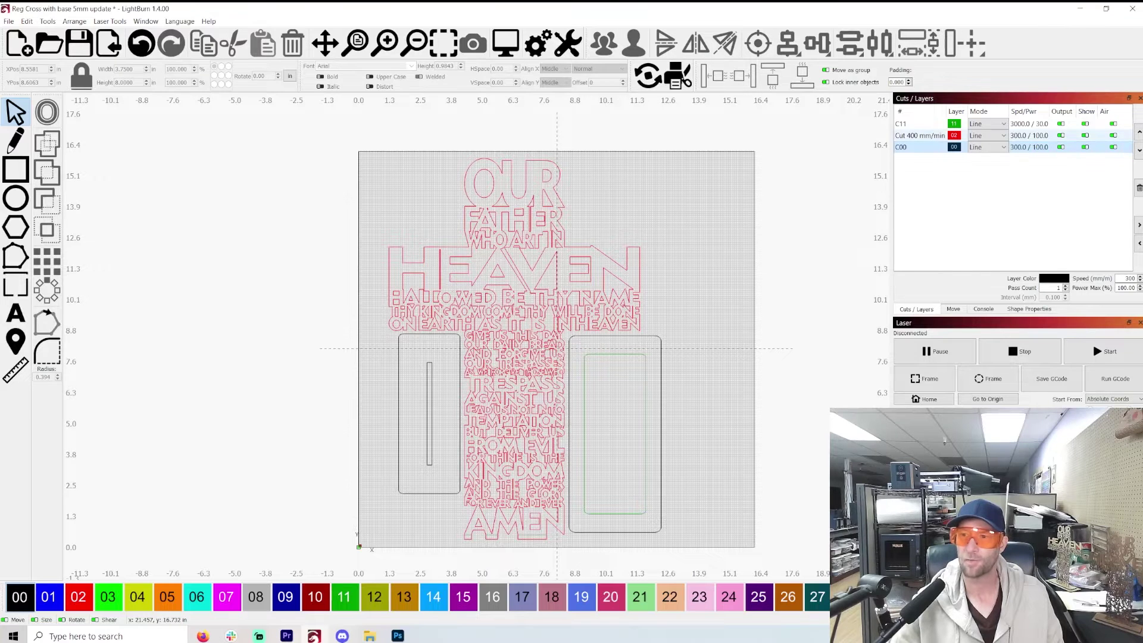
pyautogui.click(1060, 135)
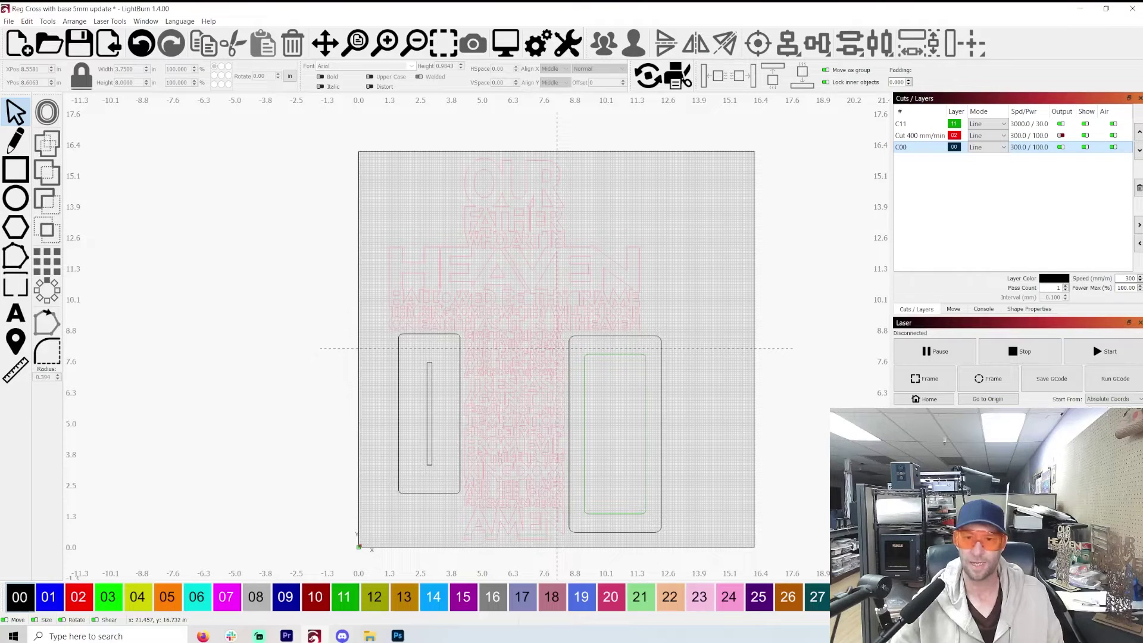
pyautogui.click(1060, 135)
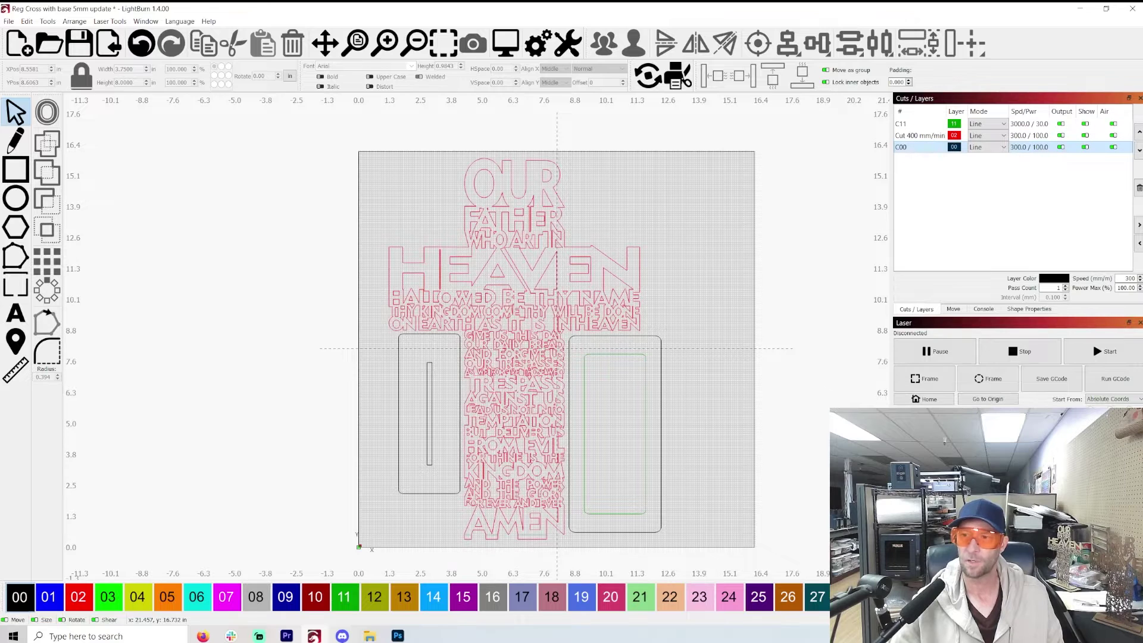
pyautogui.click(1060, 147)
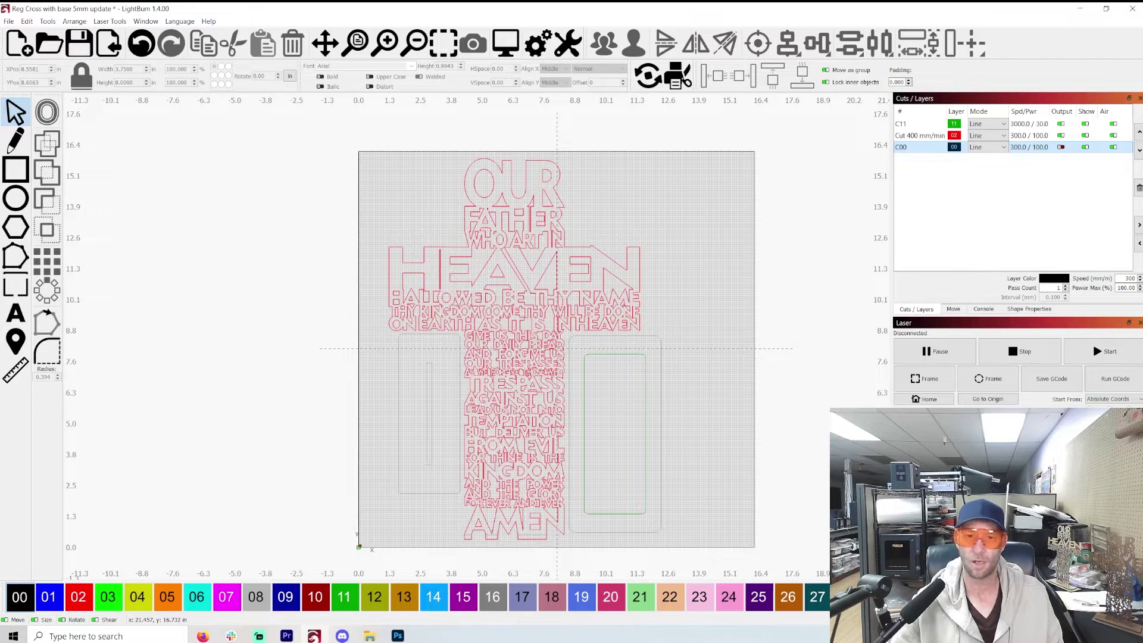
pyautogui.click(1060, 147)
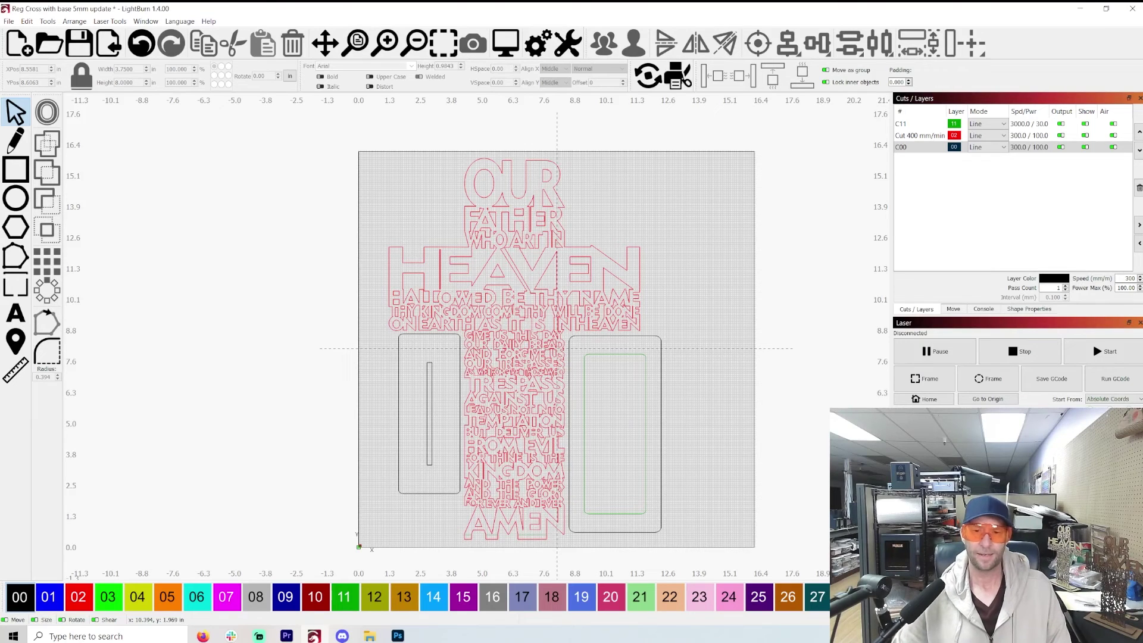
pyautogui.scroll(1, 461, 515)
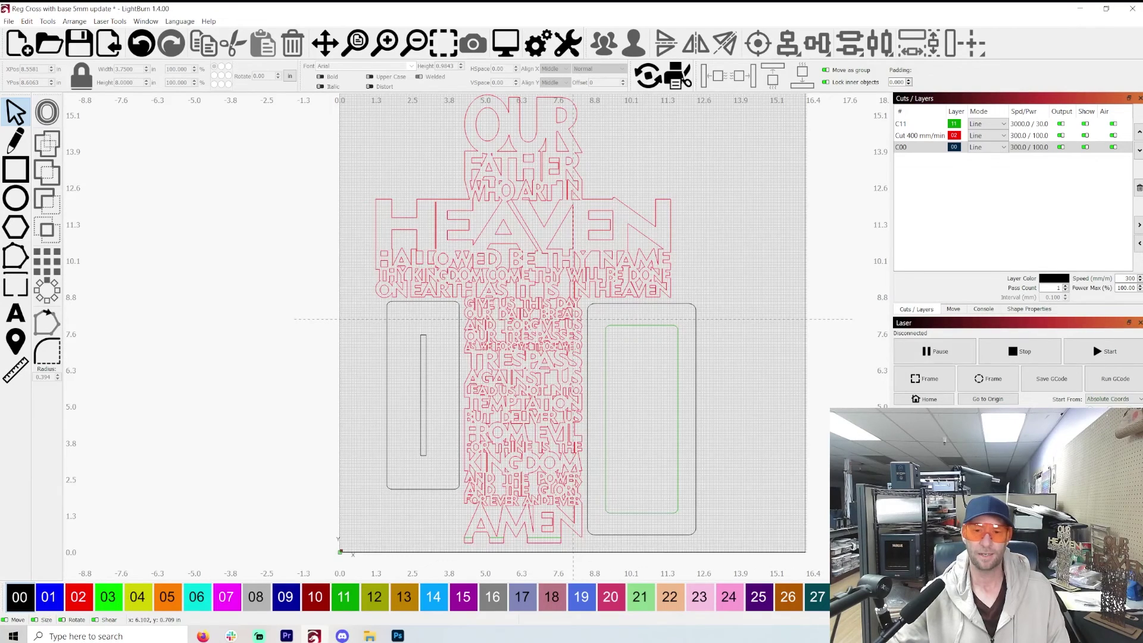
pyautogui.scroll(-1, 164, 536)
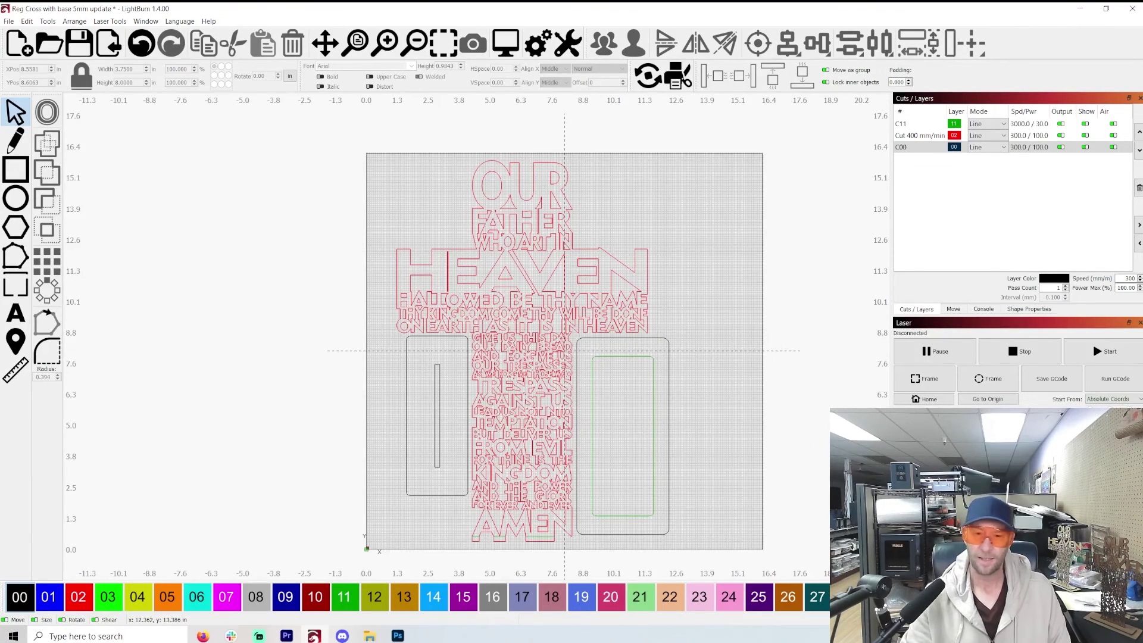